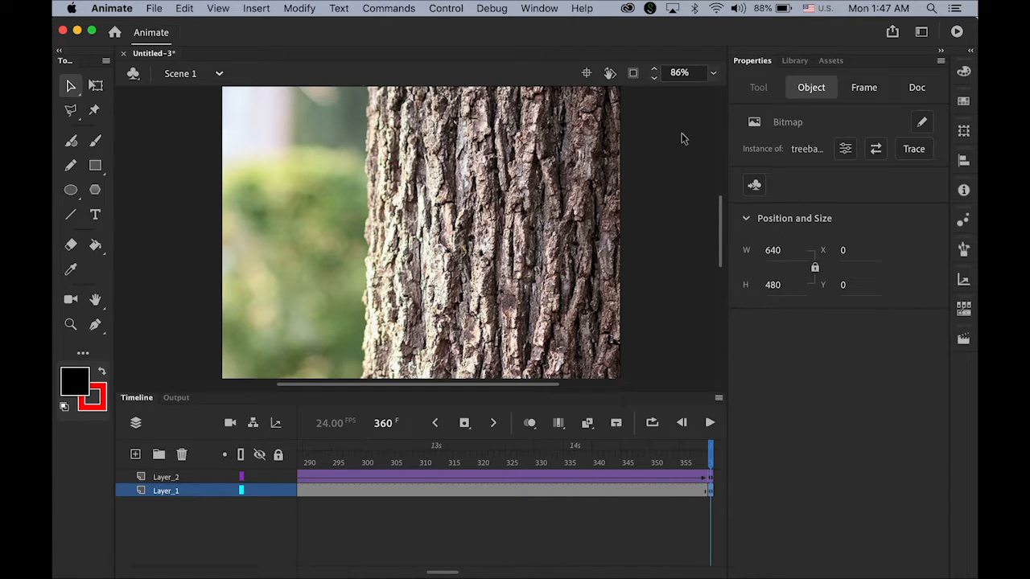
# Test the tree bark movie with Cmd+Enter before starting a new document.
pyautogui.press('super+Return')
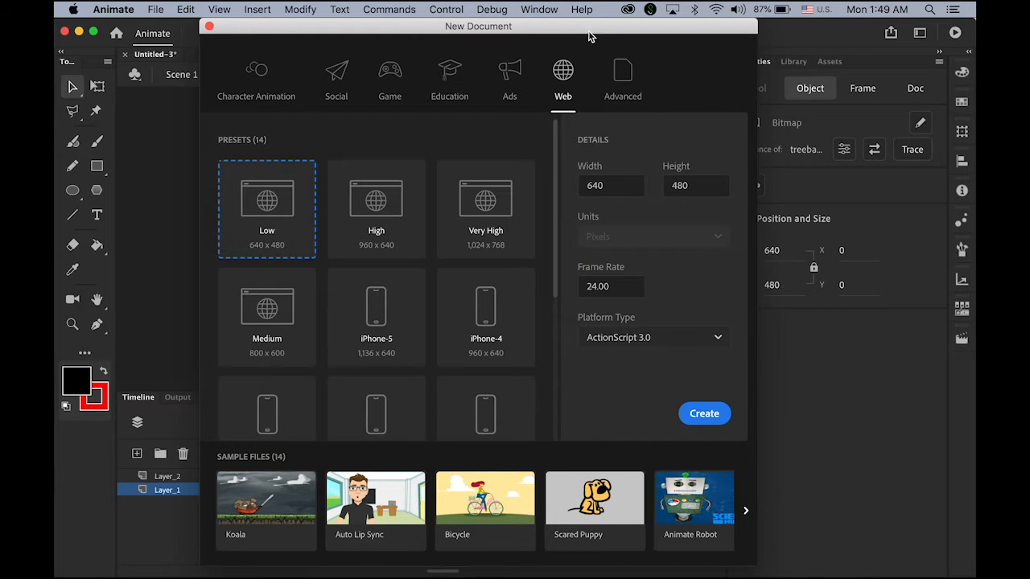
# Create a new 640 × 480 document, keeping ActionScript 3.0 as the platform type.
pyautogui.moveTo(592, 34); pyautogui.dragTo(553, 34)
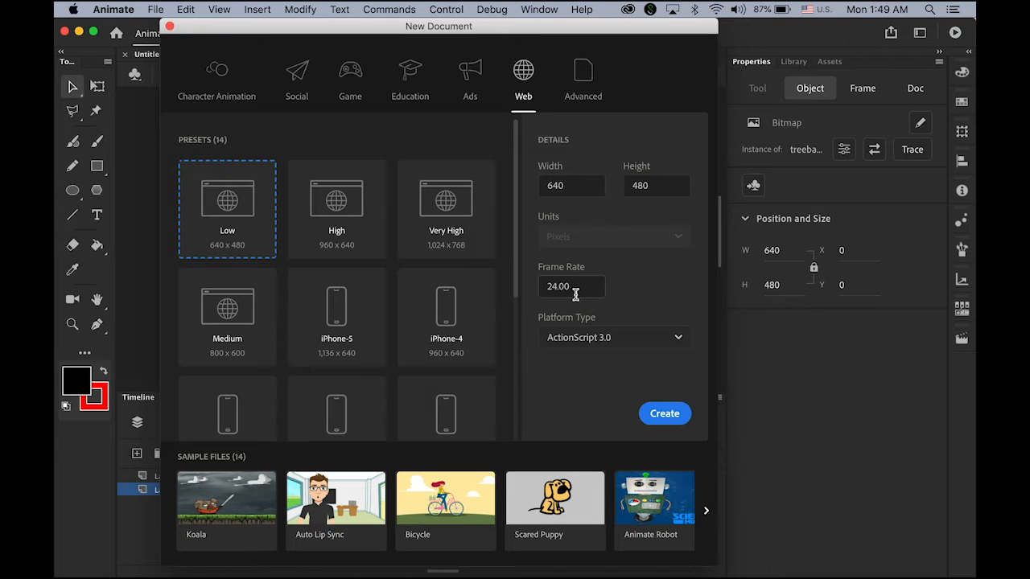
pyautogui.click(679, 341)
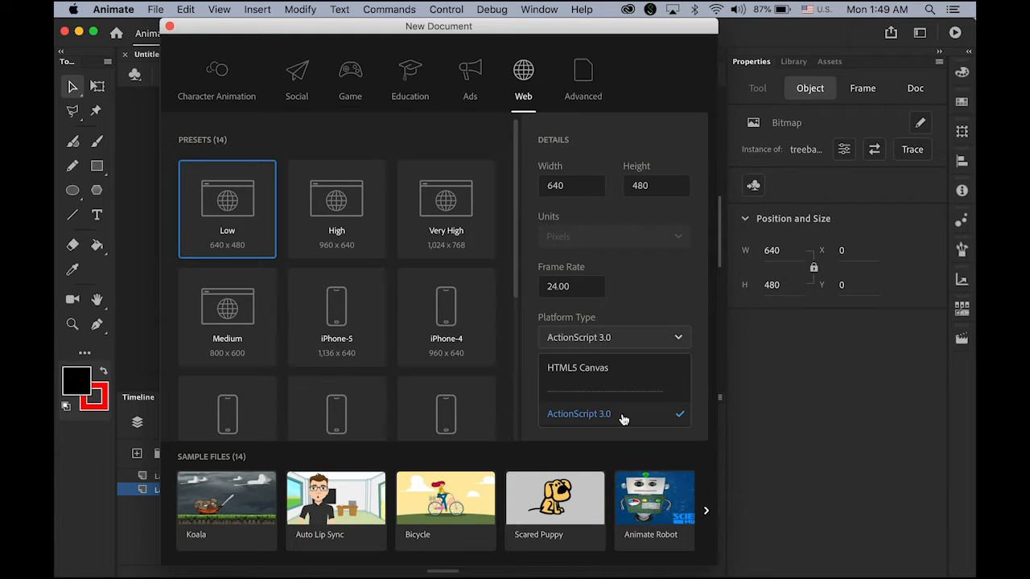
pyautogui.click(624, 417)
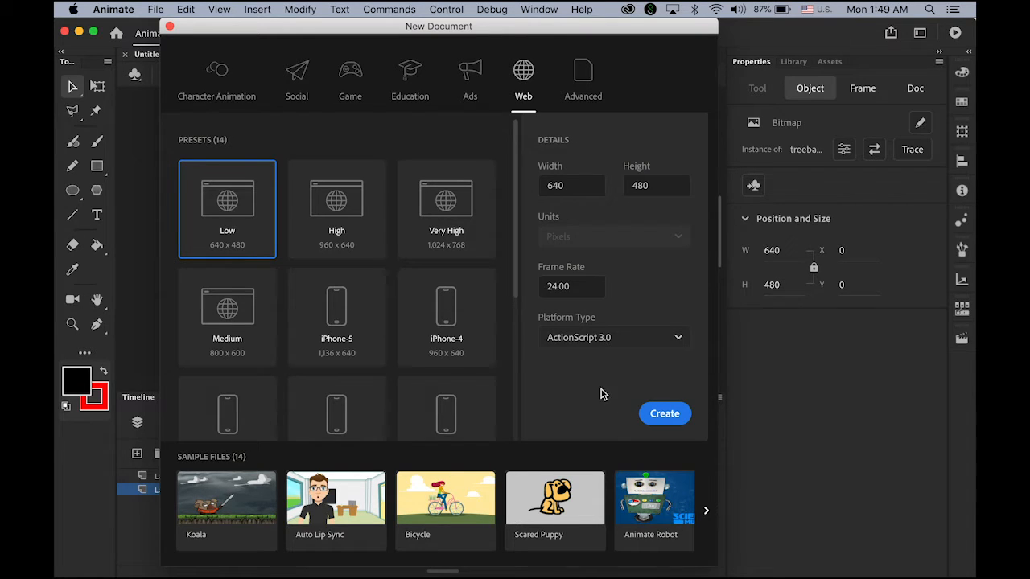
pyautogui.click(665, 414)
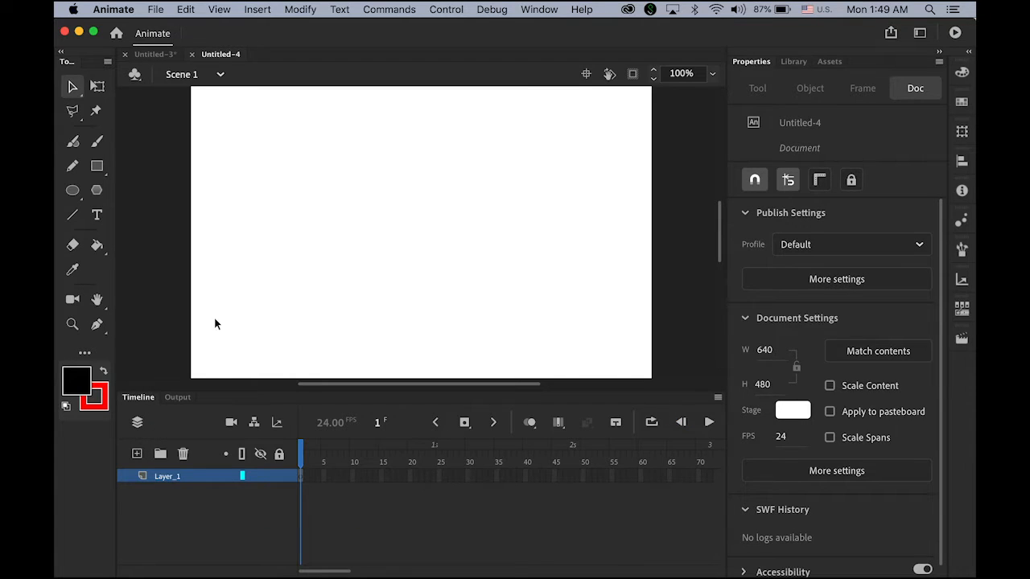
# Fit the whole stage in the window and show the new document's empty Library.
pyautogui.doubleClick(96, 300)
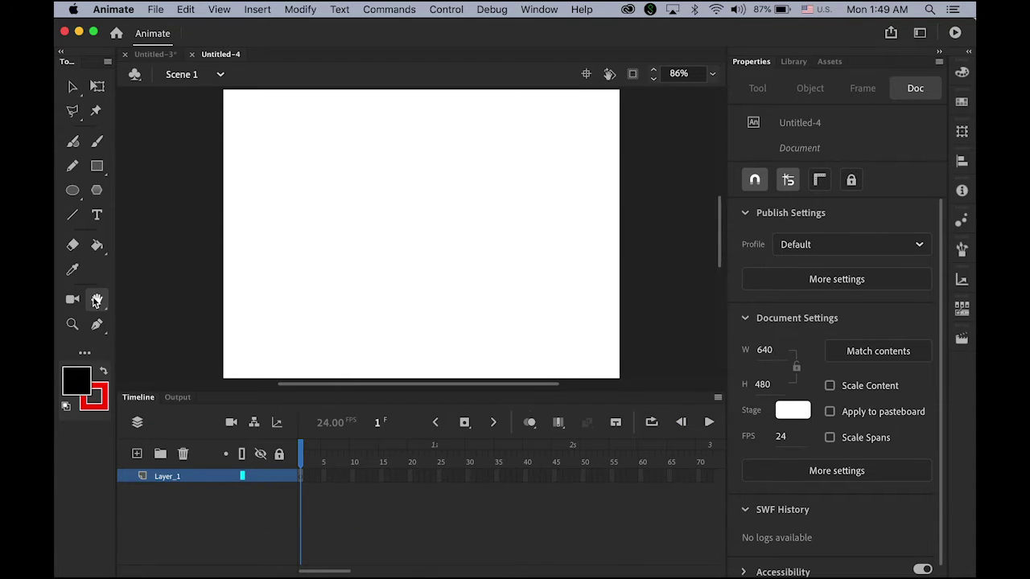
pyautogui.click(155, 9)
pyautogui.click(182, 9)
pyautogui.click(795, 61)
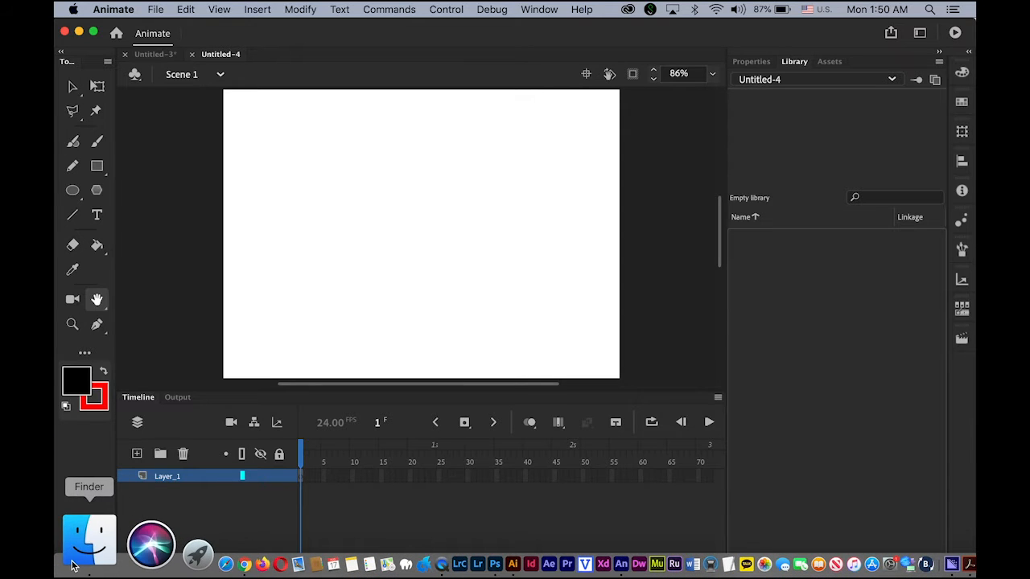
# Drag caterpillar.png and treebark.jpg from Finder's warp folder into the Animate library.
pyautogui.click(72, 563)
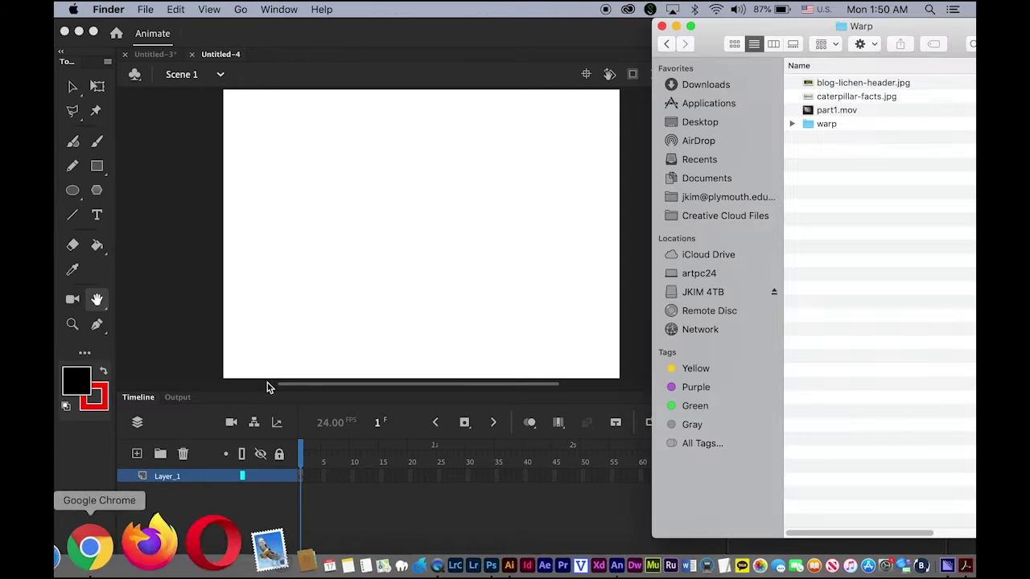
pyautogui.doubleClick(821, 124)
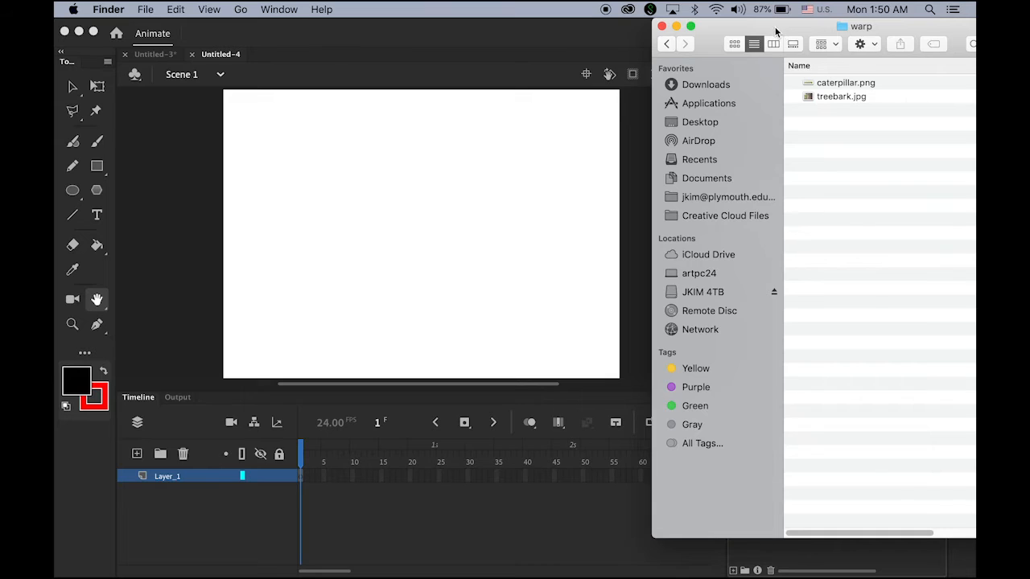
pyautogui.moveTo(776, 30); pyautogui.dragTo(248, 31)
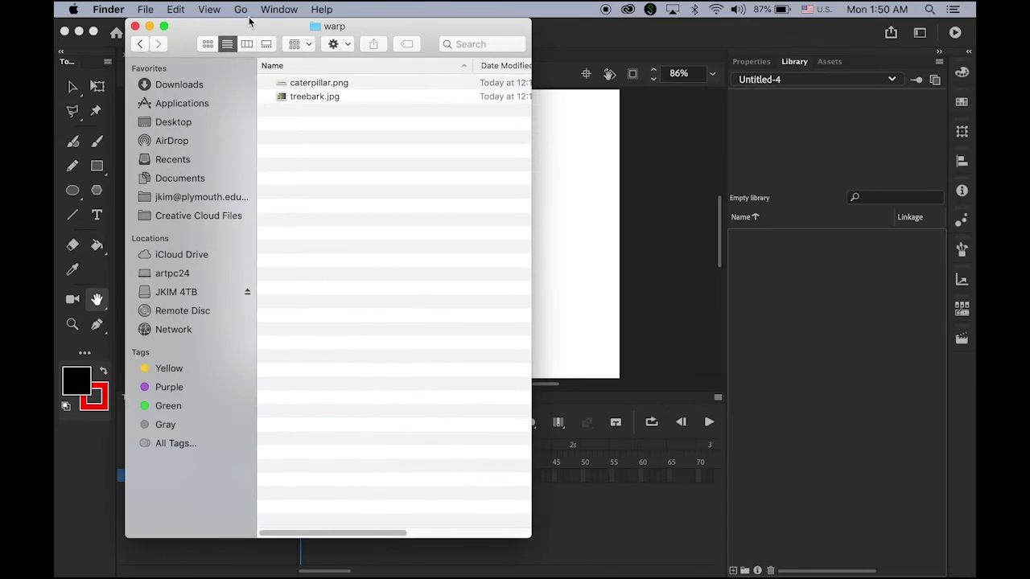
pyautogui.click(286, 84)
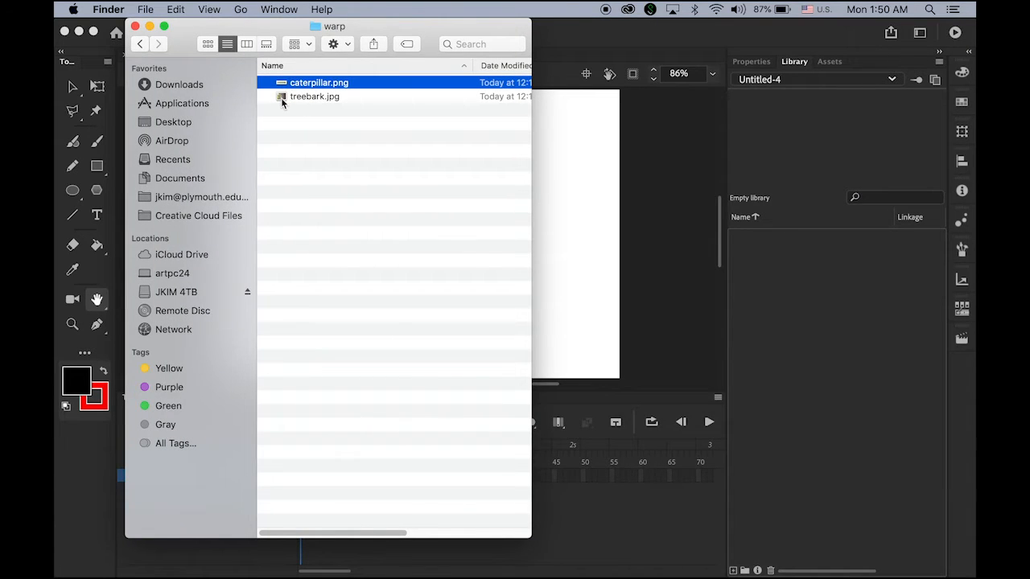
pyautogui.keyDown('shift'); pyautogui.click(282, 98); pyautogui.keyUp('shift')
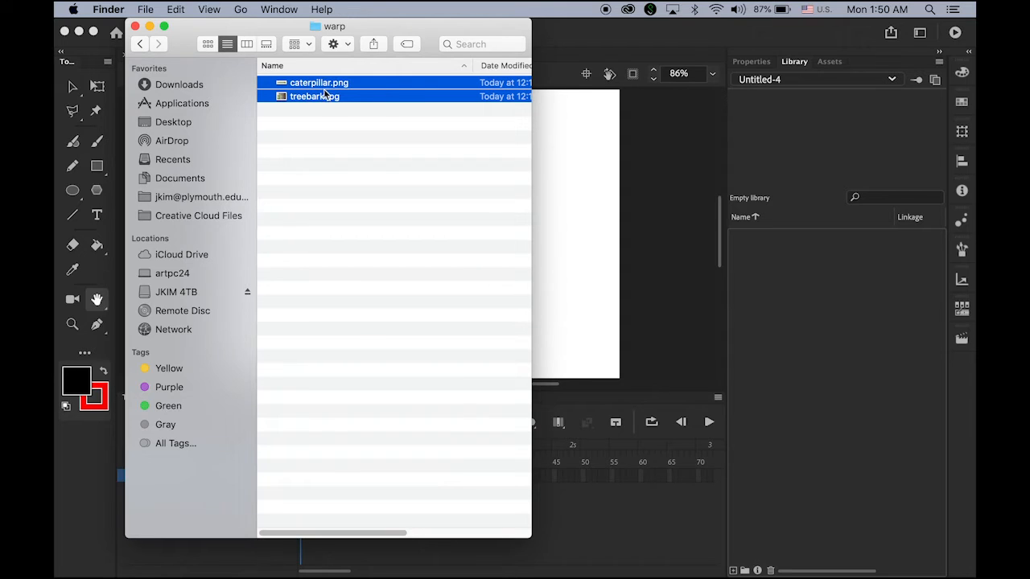
pyautogui.moveTo(326, 90); pyautogui.dragTo(775, 284)
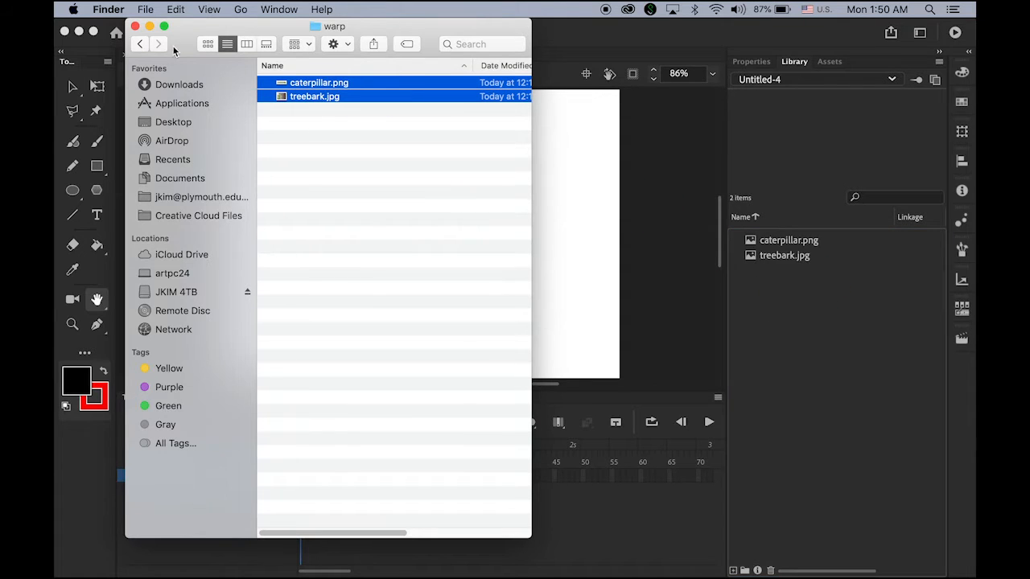
pyautogui.click(717, 118)
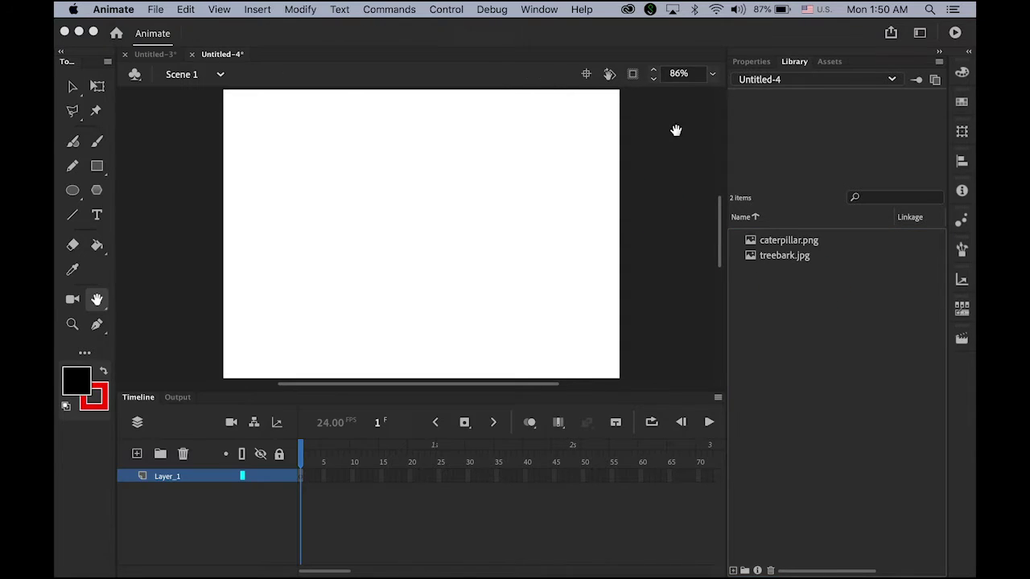
# Preview caterpillar.png in the library and go to the Insert menu for a new symbol.
pyautogui.click(791, 237)
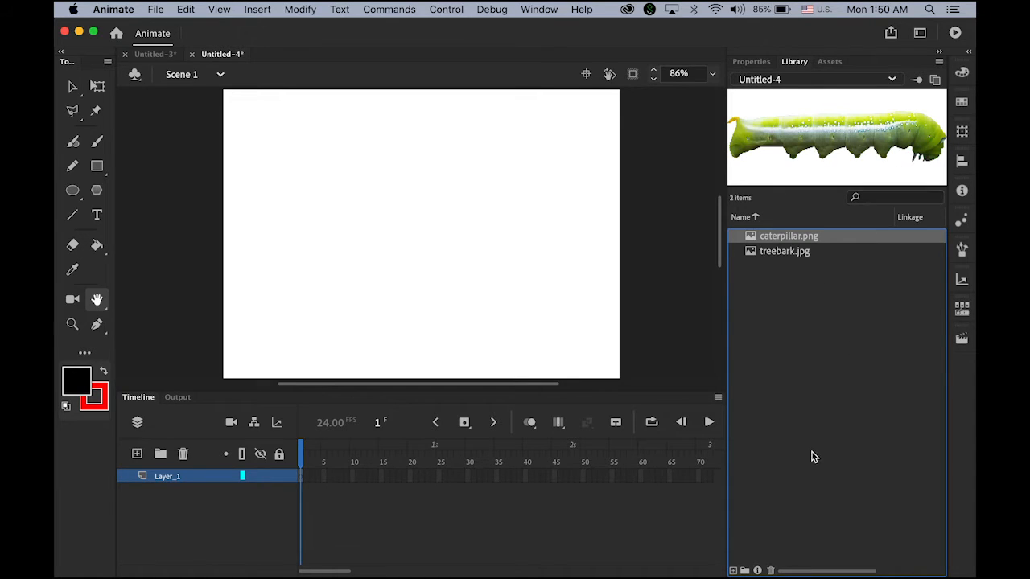
pyautogui.click(258, 8)
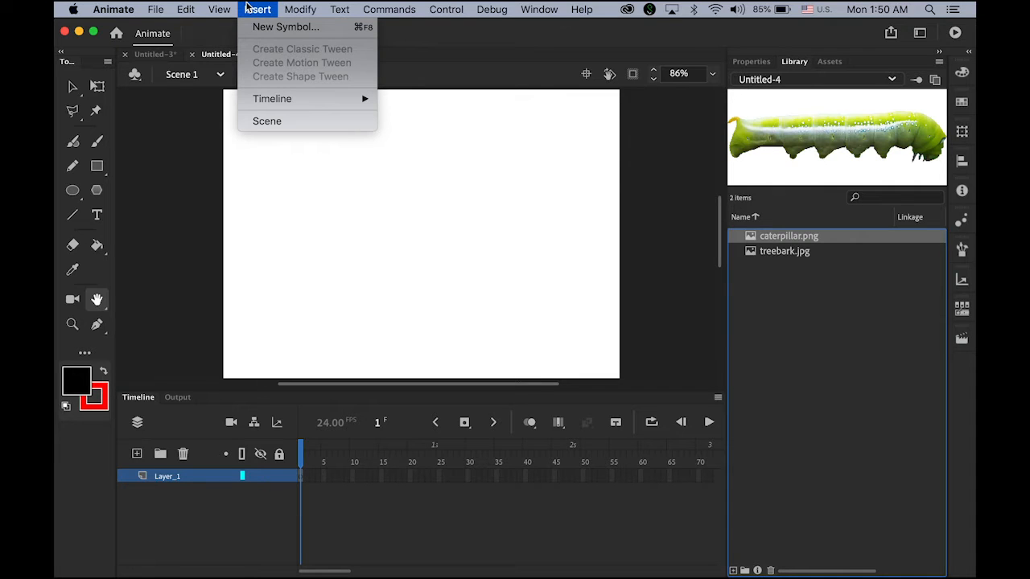
# Start a new Movie Clip symbol and name it crawling, fixing a missing letter.
pyautogui.click(286, 27)
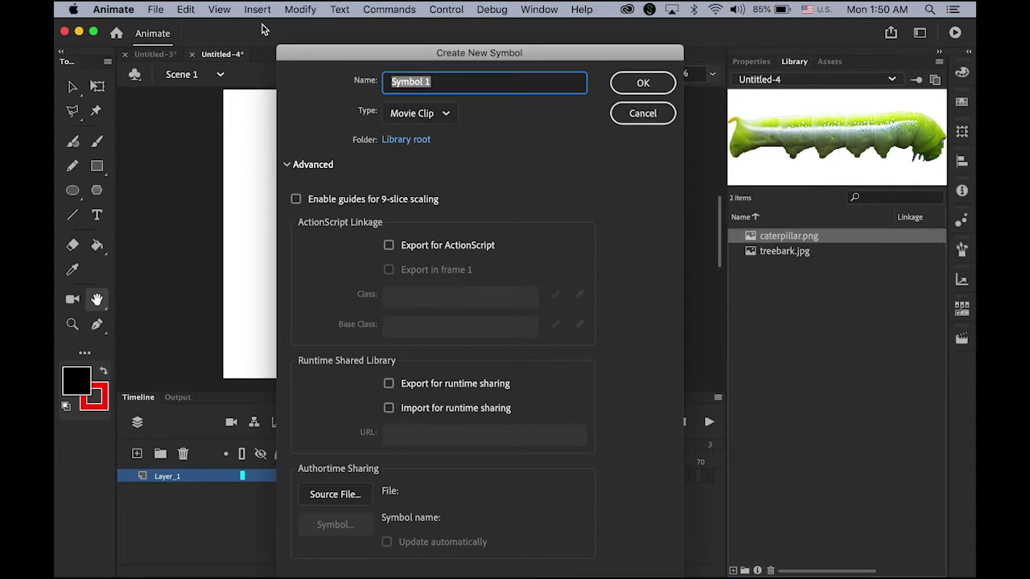
pyautogui.click(447, 116)
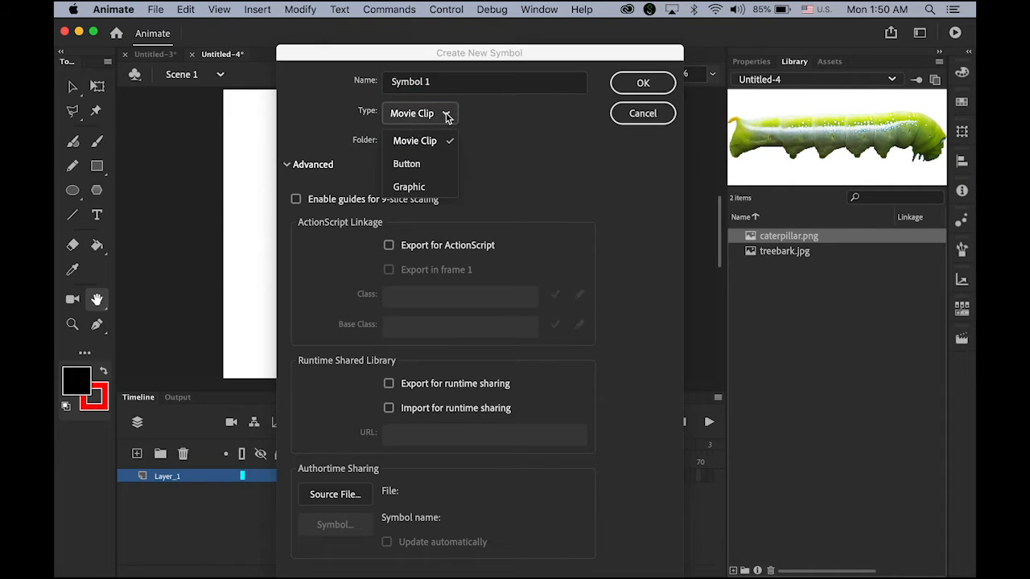
pyautogui.click(448, 116)
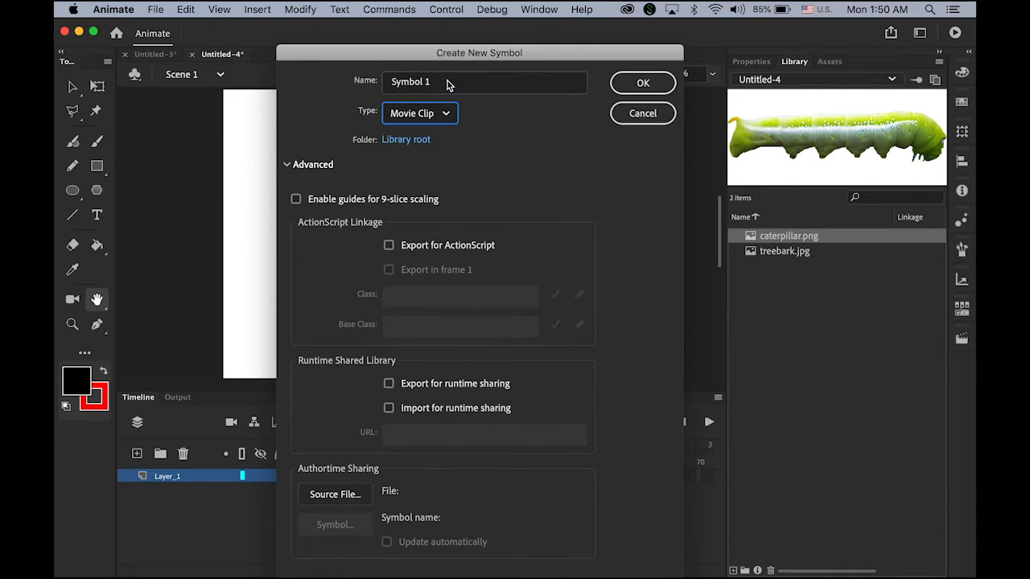
pyautogui.doubleClick(447, 82)
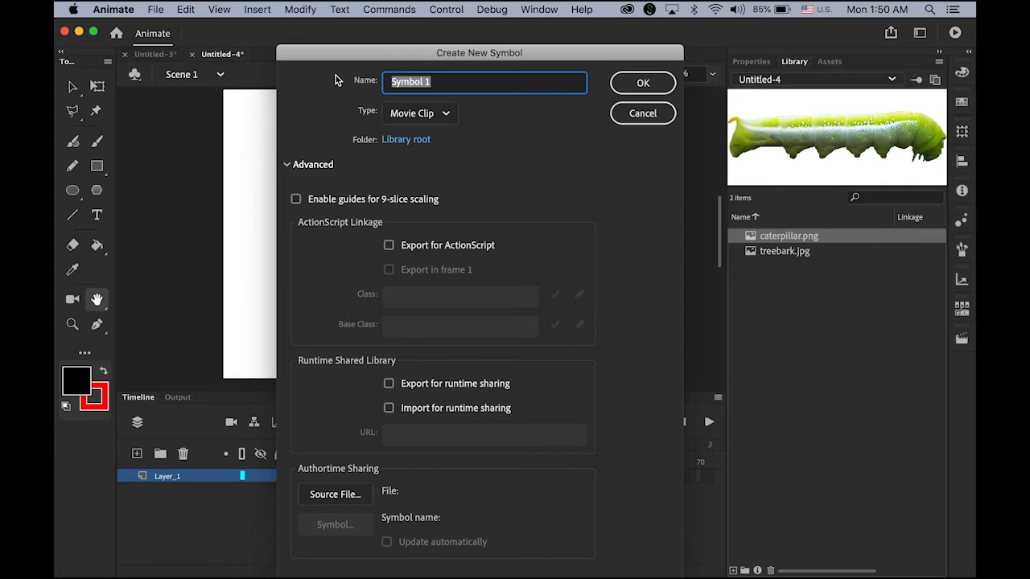
pyautogui.write('c')
pyautogui.write('rawi')
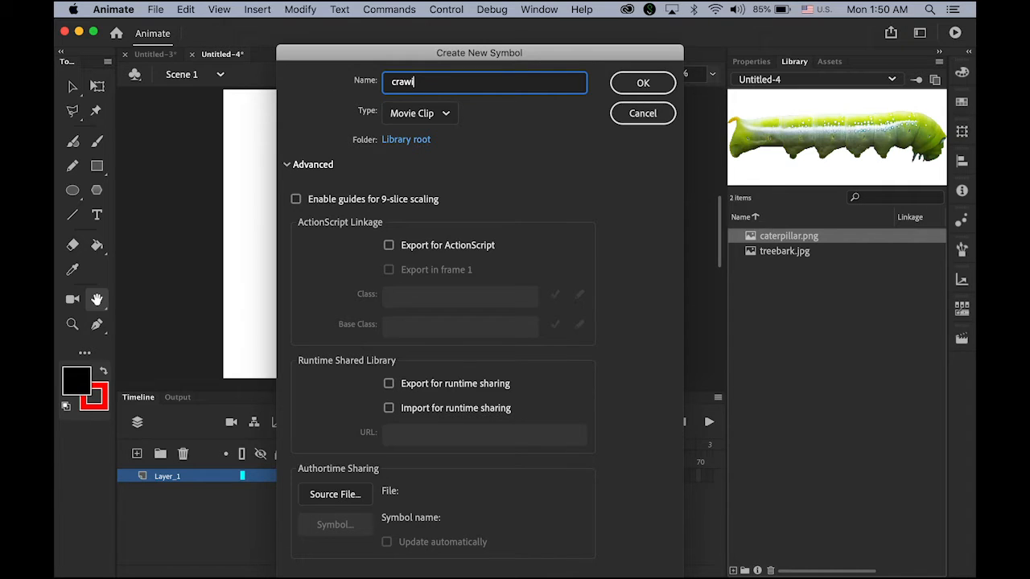
pyautogui.write('ng')
pyautogui.click(412, 81)
pyautogui.write('l')
# Confirm the crawling clip and place caterpillar.png from the library onto its stage.
pyautogui.click(643, 83)
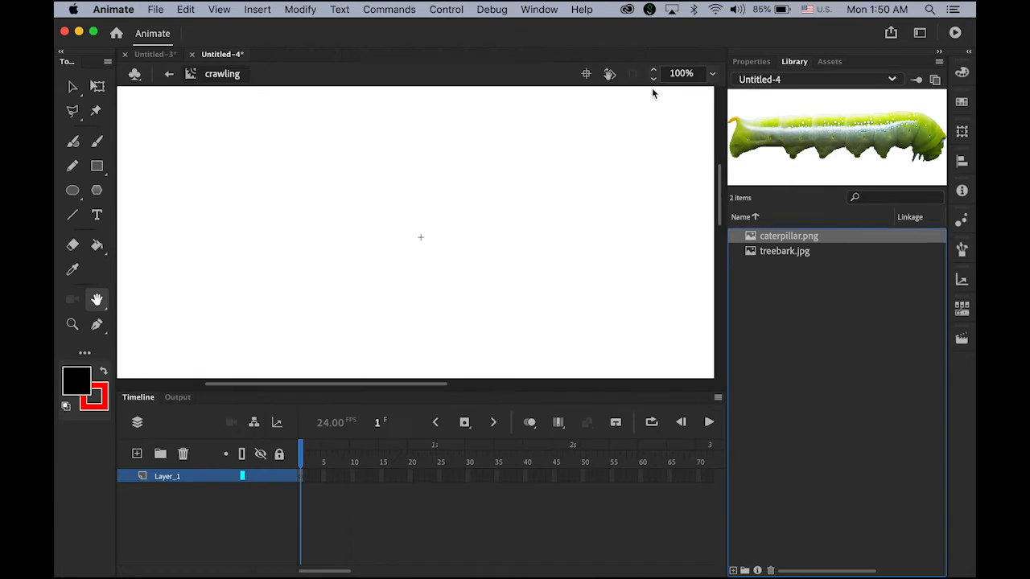
pyautogui.moveTo(439, 230); pyautogui.dragTo(298, 181)
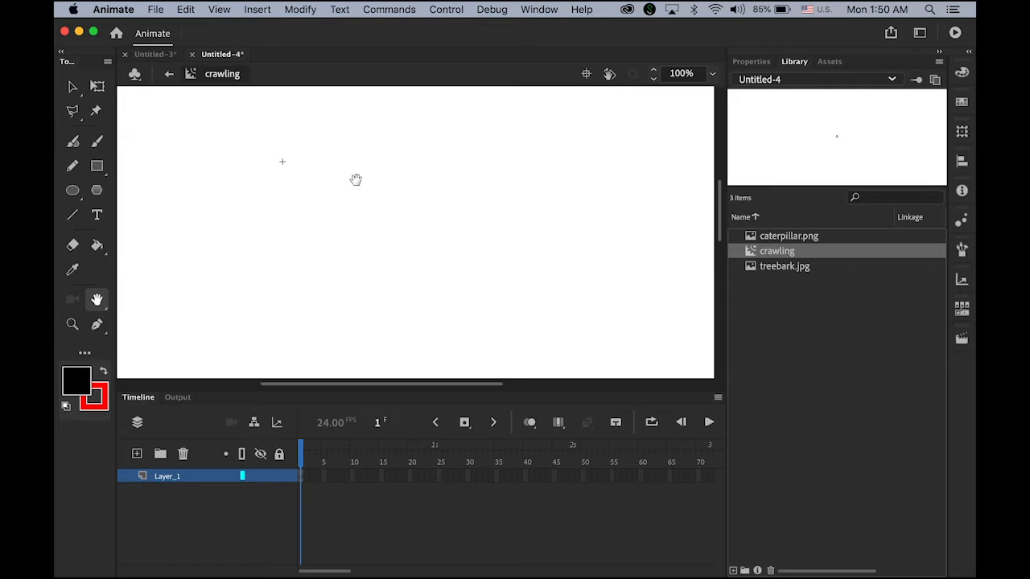
pyautogui.press('v')
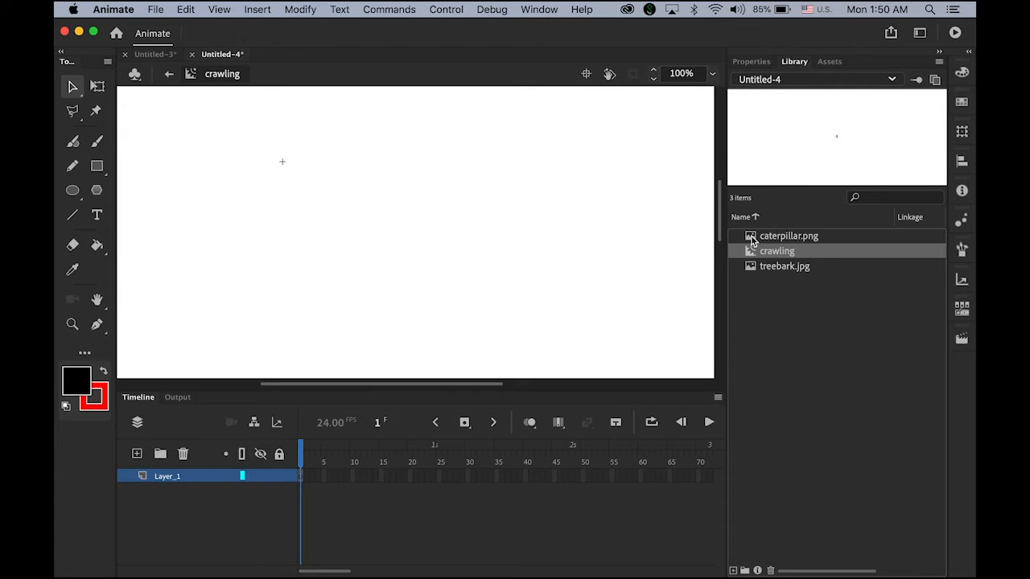
pyautogui.click(757, 239)
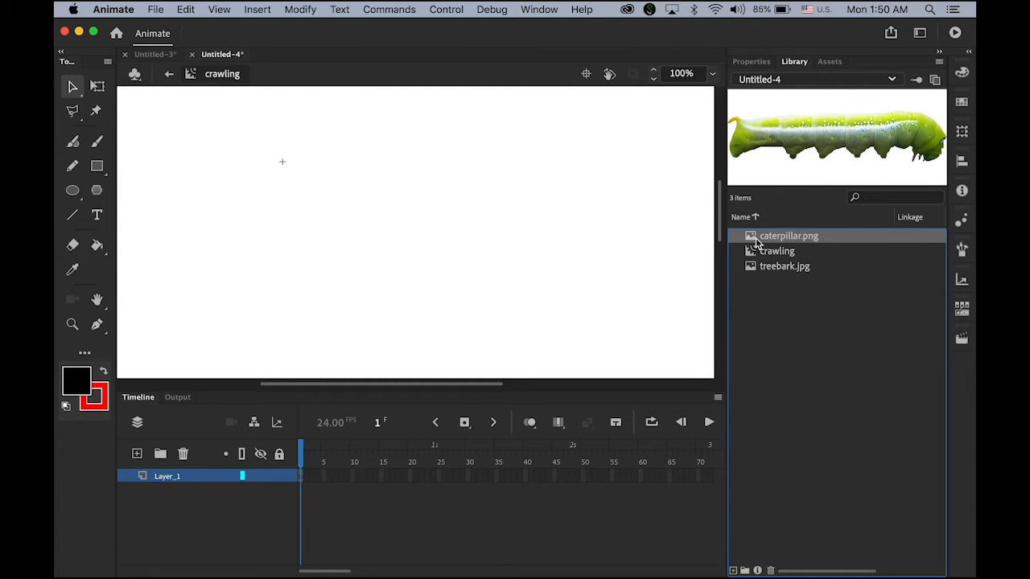
pyautogui.moveTo(757, 238); pyautogui.dragTo(564, 230)
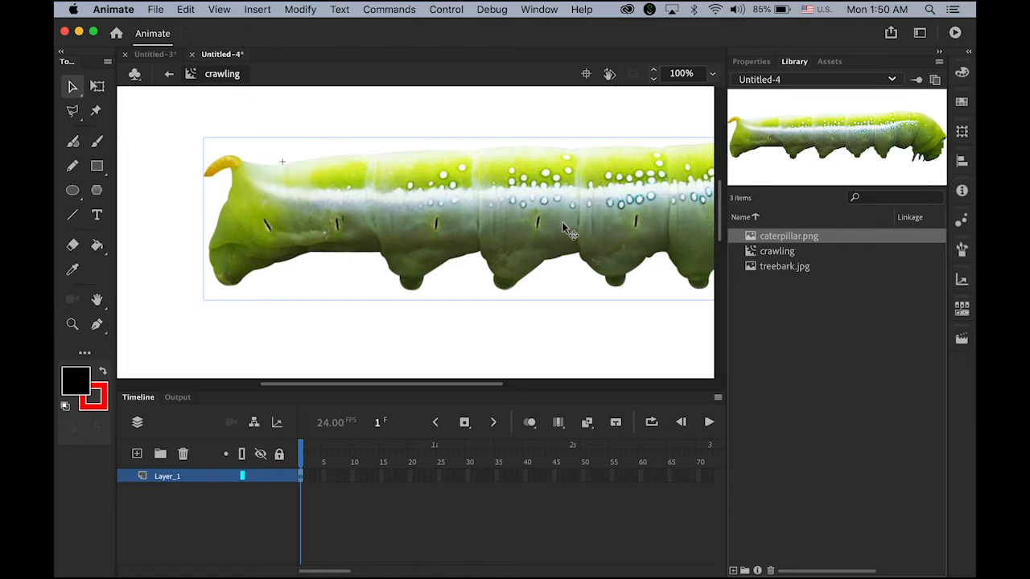
# Shrink the caterpillar to roughly 196 × 46 and move it toward the upper-left.
pyautogui.click(98, 87)
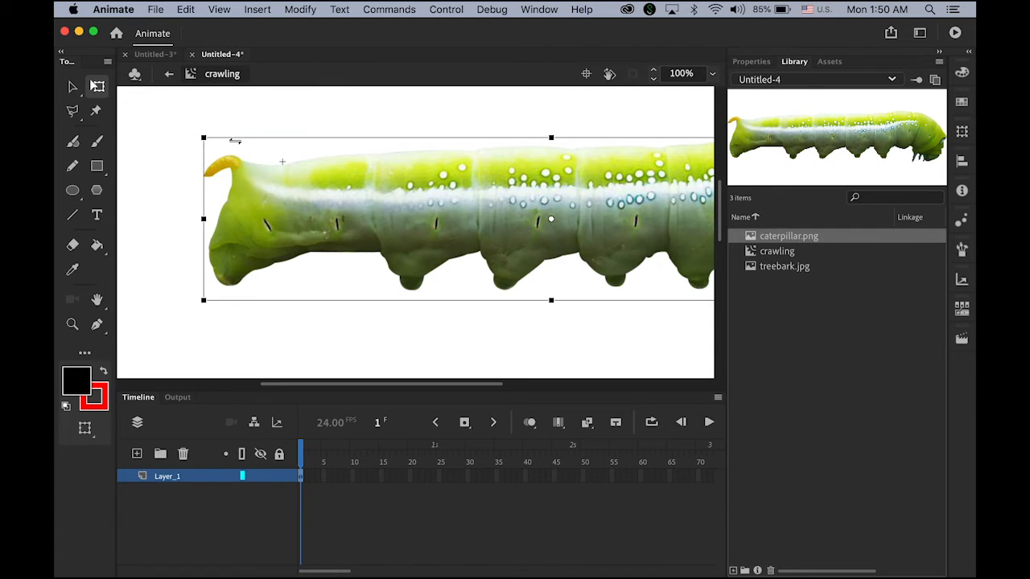
pyautogui.moveTo(205, 139); pyautogui.dragTo(368, 203)
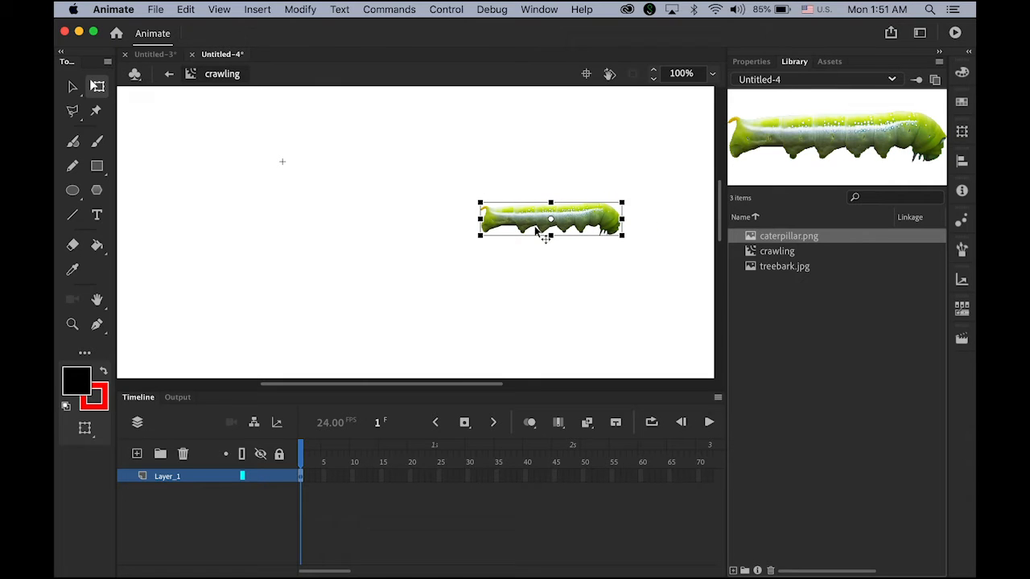
pyautogui.moveTo(542, 232)
pyautogui.mouseDown()
pyautogui.moveTo(338, 189)
pyautogui.moveTo(347, 185)
pyautogui.mouseUp()
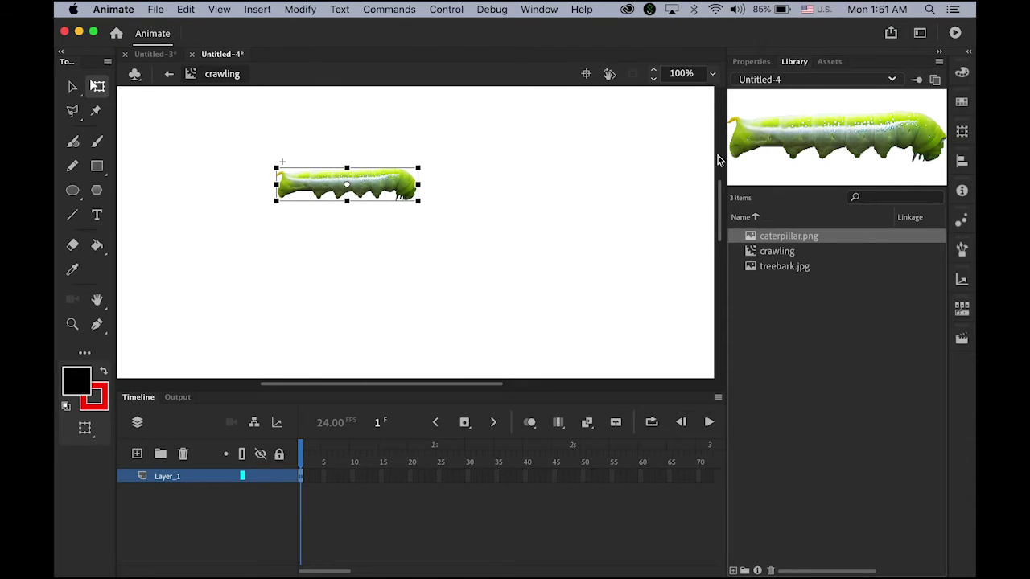
# Set the caterpillar's width to 180 and position to X 0, Y 0, then deselect it.
pyautogui.click(751, 61)
pyautogui.click(776, 251)
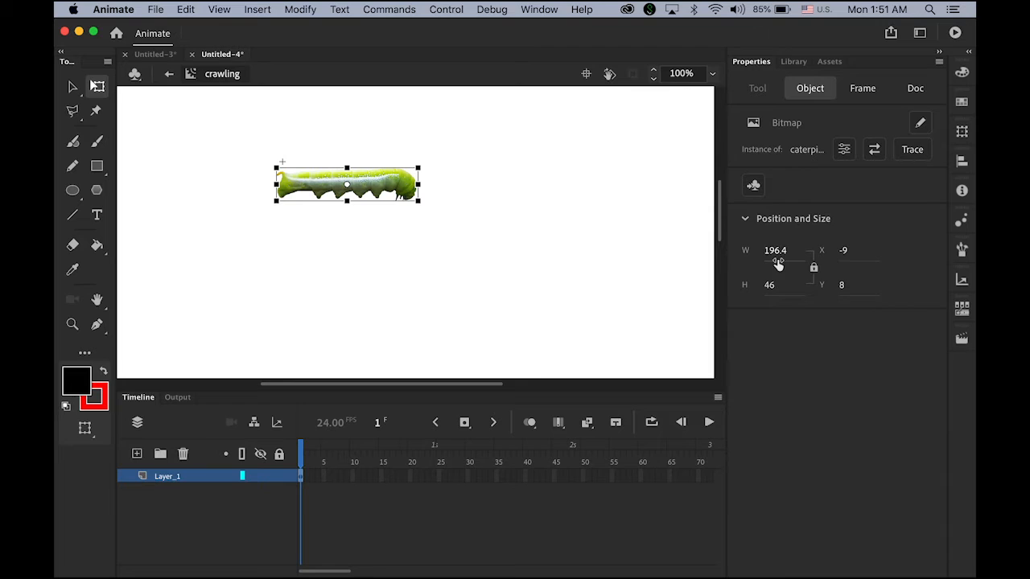
pyautogui.doubleClick(777, 250)
pyautogui.write('180')
pyautogui.press('Return')
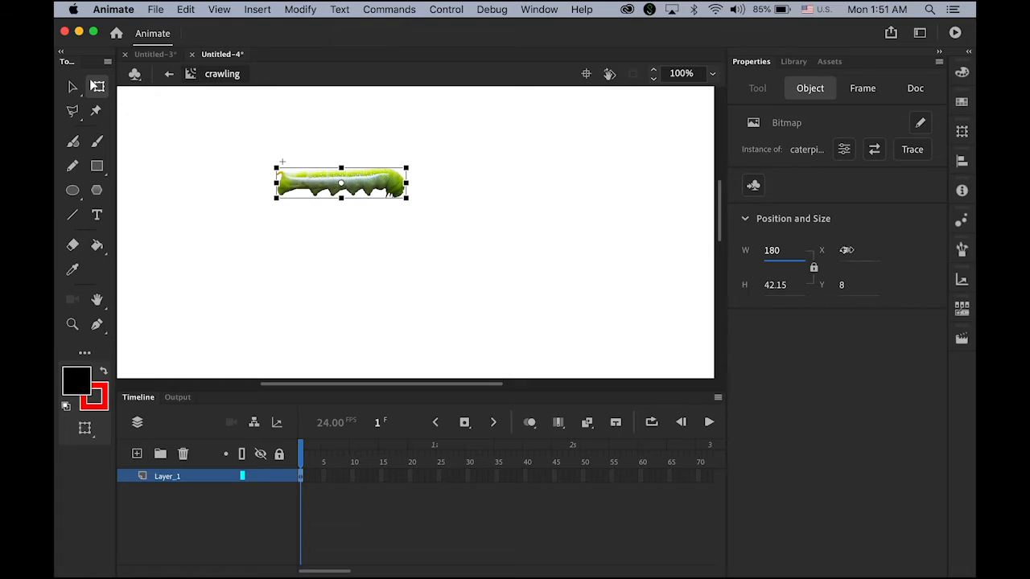
pyautogui.doubleClick(844, 251)
pyautogui.write('0')
pyautogui.press('Tab')
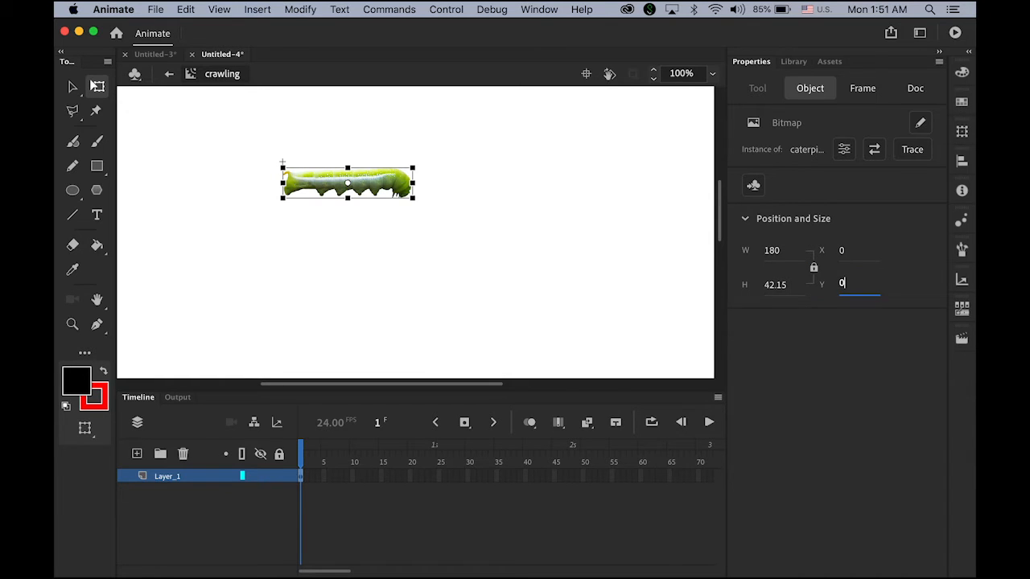
pyautogui.write('0')
pyautogui.press('Tab')
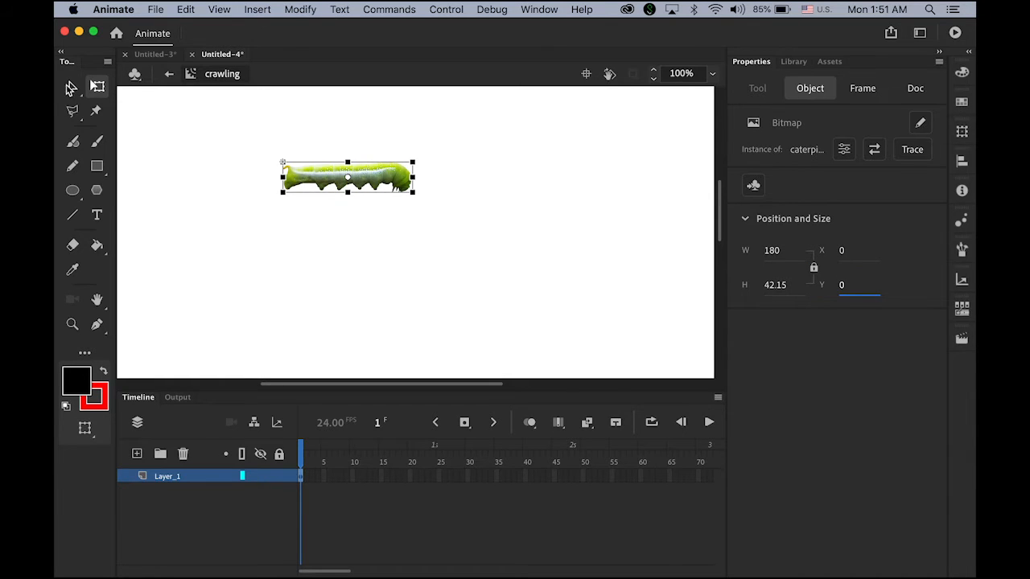
pyautogui.click(72, 87)
pyautogui.click(211, 179)
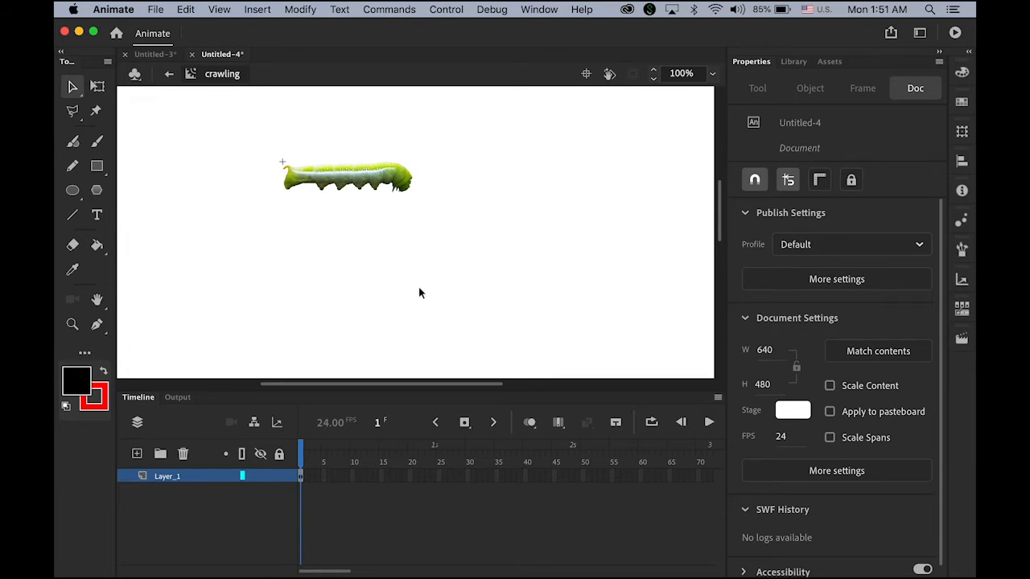
# Select the caterpillar, switch to the Asset Warp tool and zoom in to 200%.
pyautogui.click(358, 183)
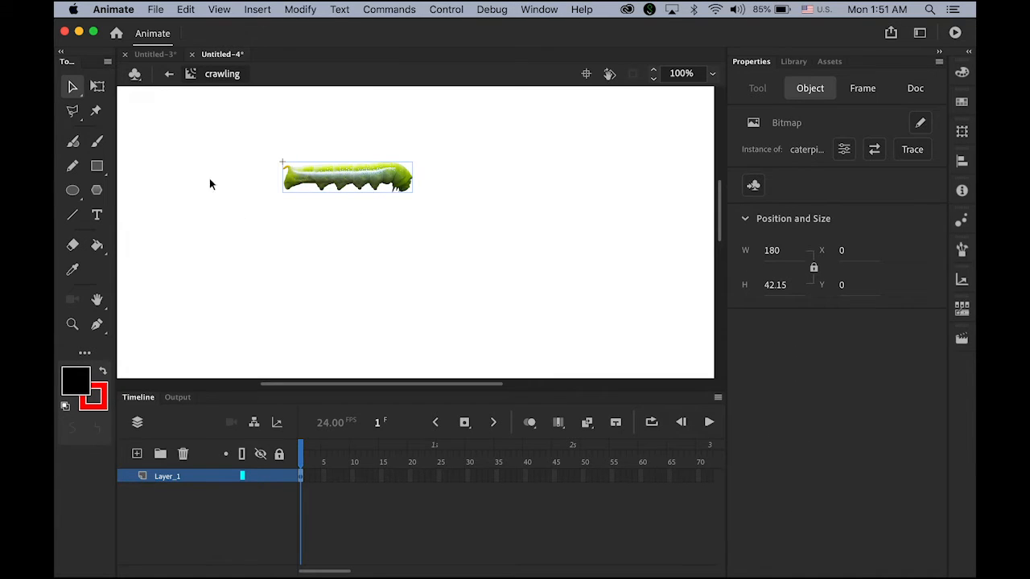
pyautogui.click(97, 113)
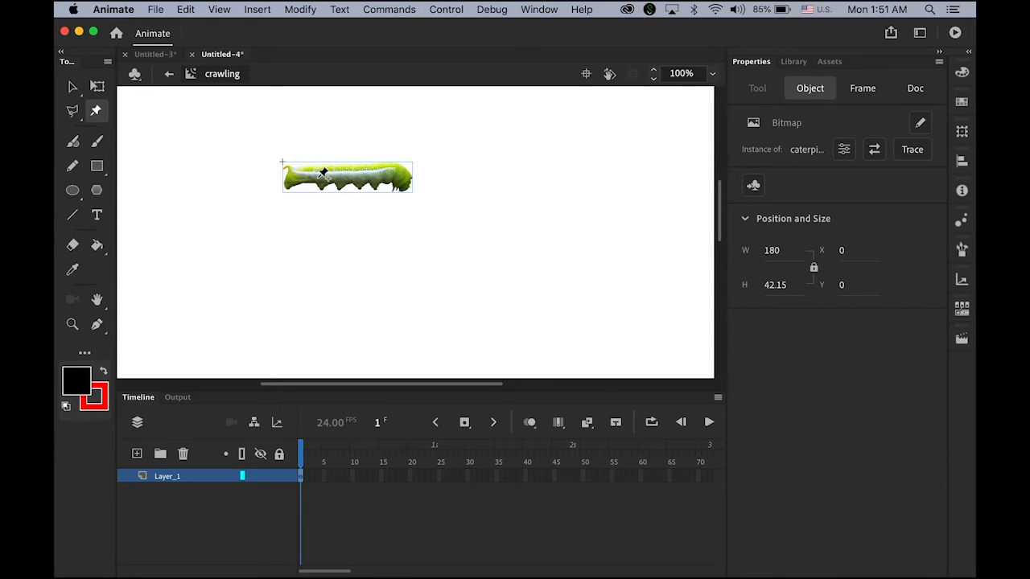
pyautogui.press('super+equal')
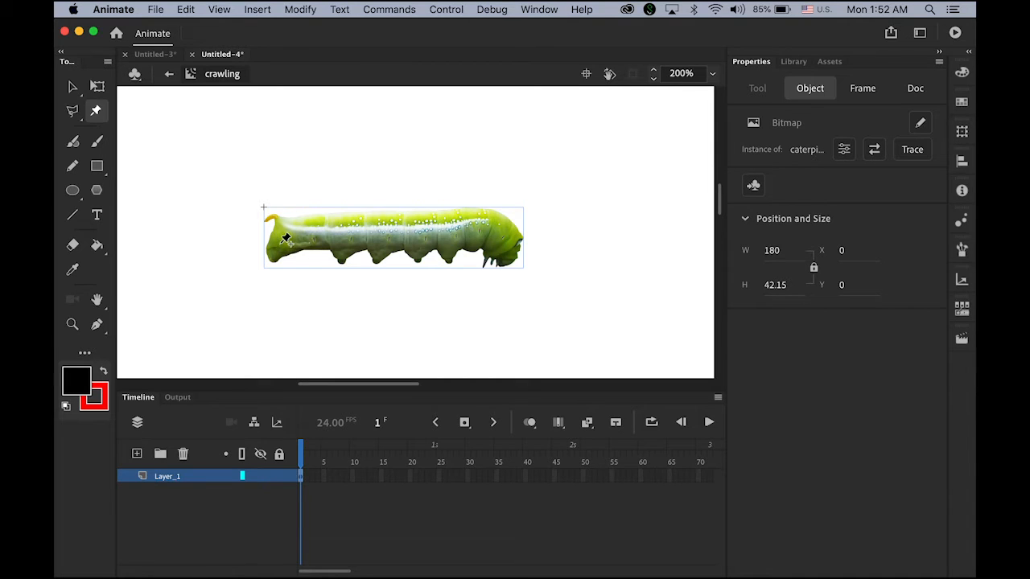
# Add seven warp pins along the caterpillar's body from tail to head.
pyautogui.click(285, 238)
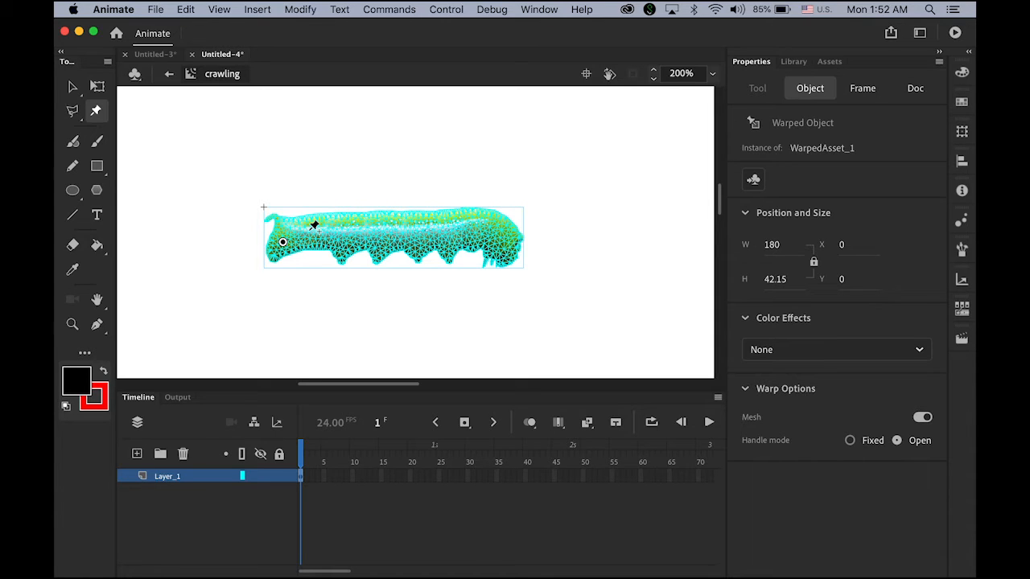
pyautogui.click(309, 230)
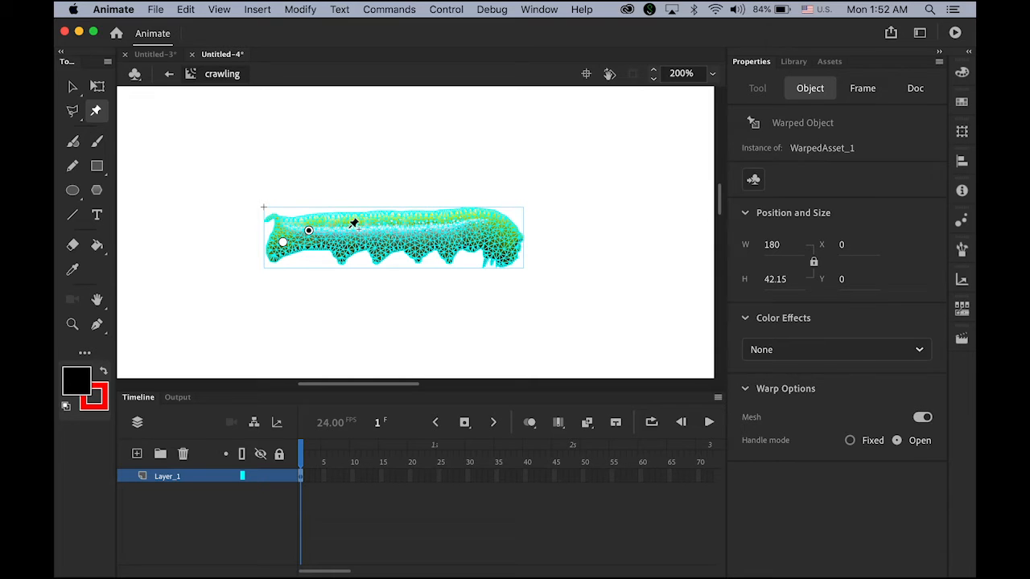
pyautogui.click(347, 229)
pyautogui.click(375, 227)
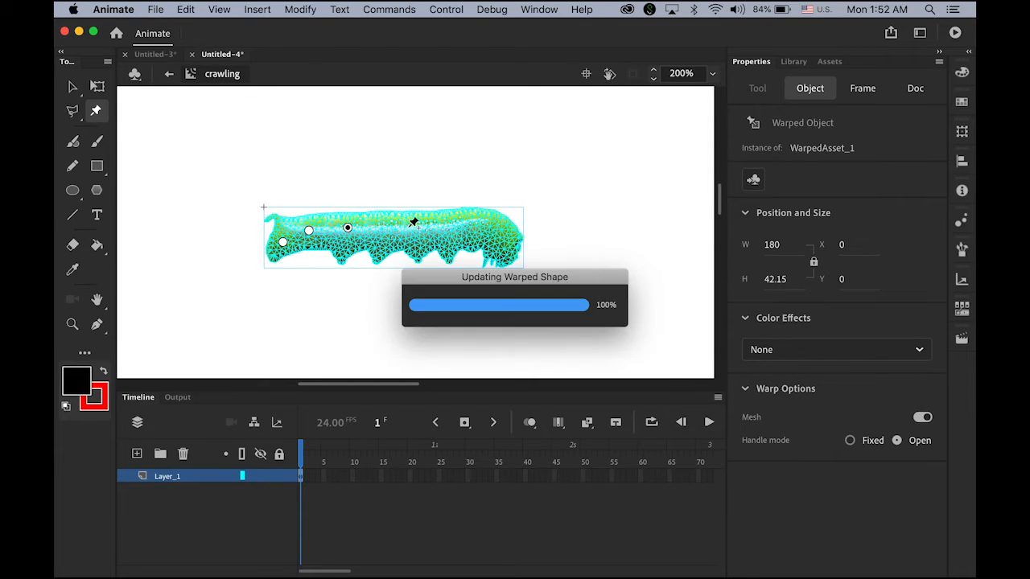
pyautogui.click(415, 228)
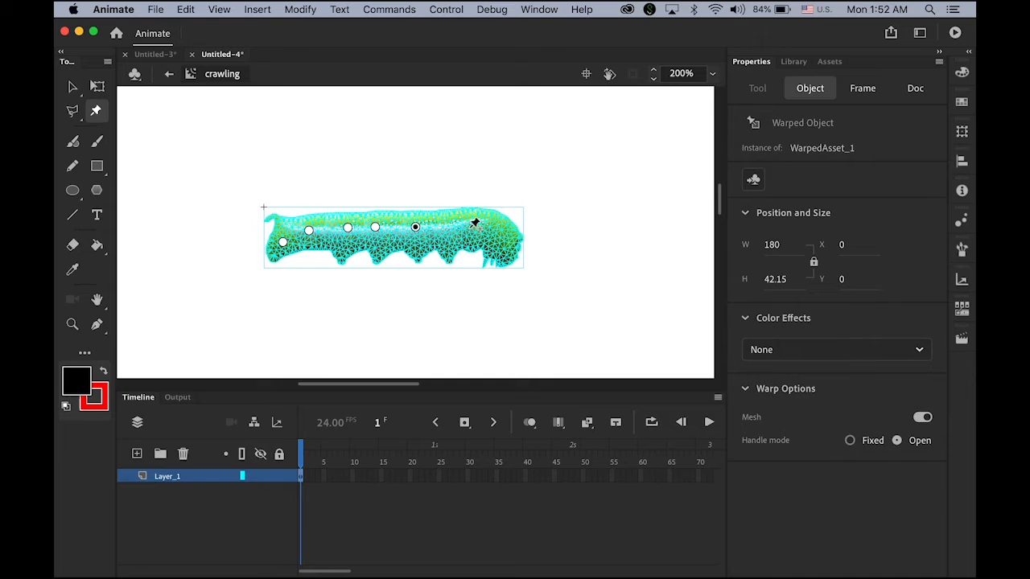
pyautogui.click(456, 226)
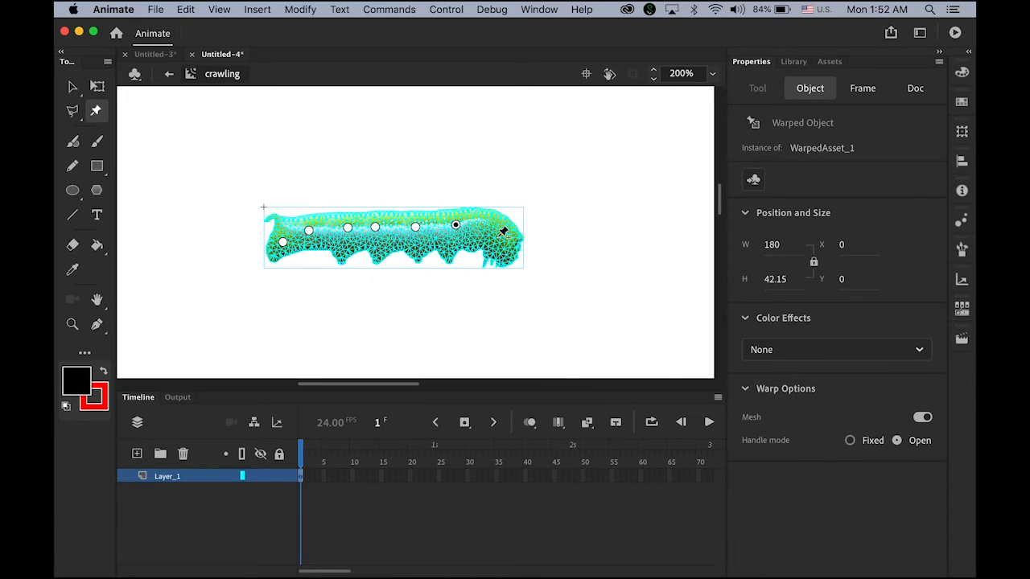
pyautogui.click(495, 235)
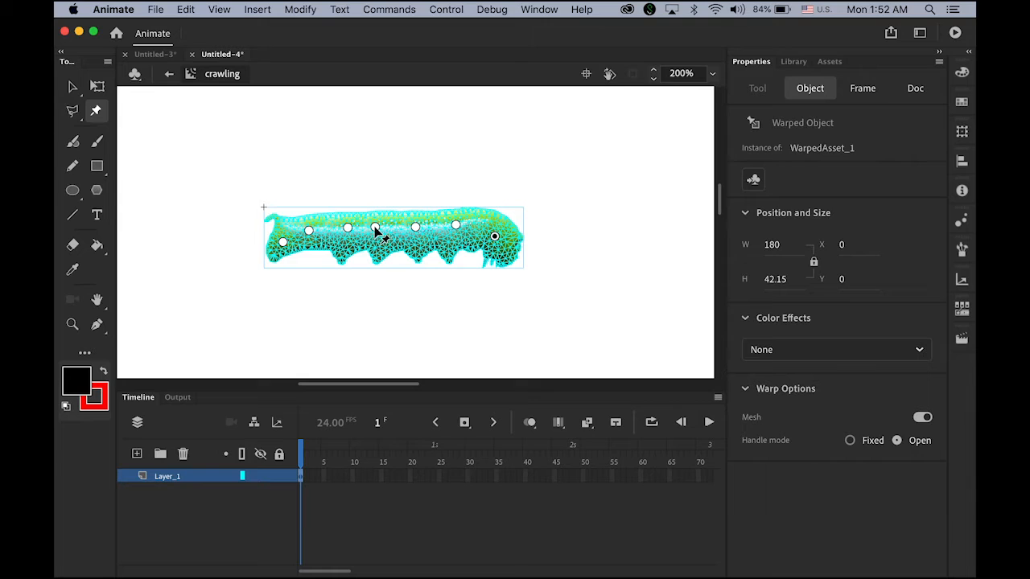
# Insert keyframes at frames 15 and 30 and return to the frame-15 caterpillar.
pyautogui.click(383, 478)
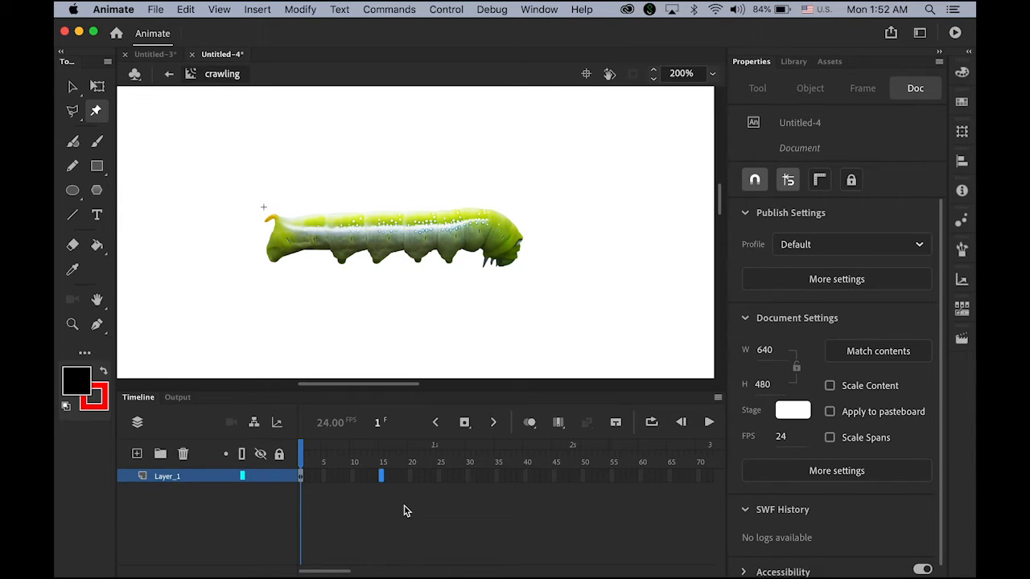
pyautogui.click(465, 423)
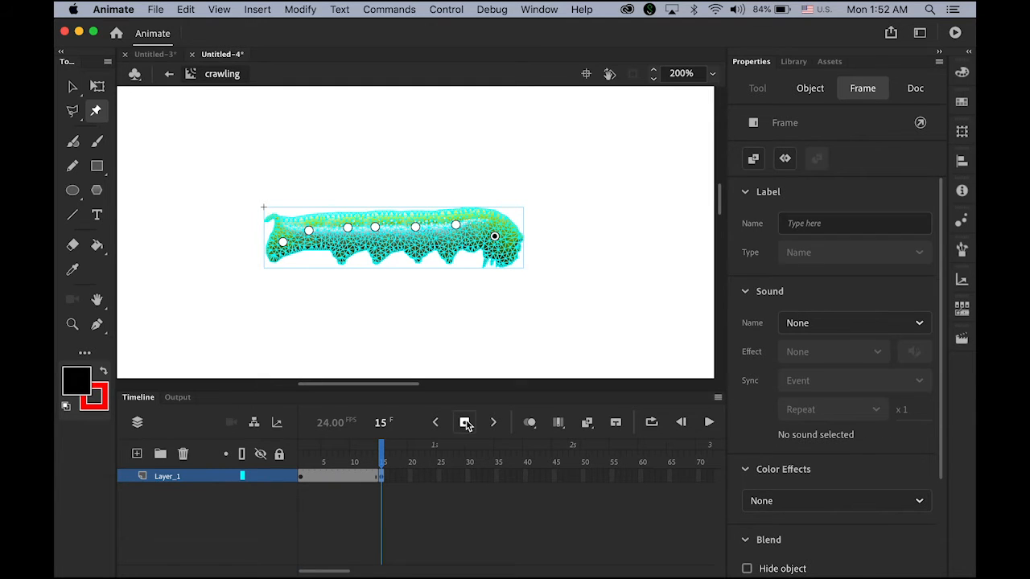
pyautogui.click(470, 479)
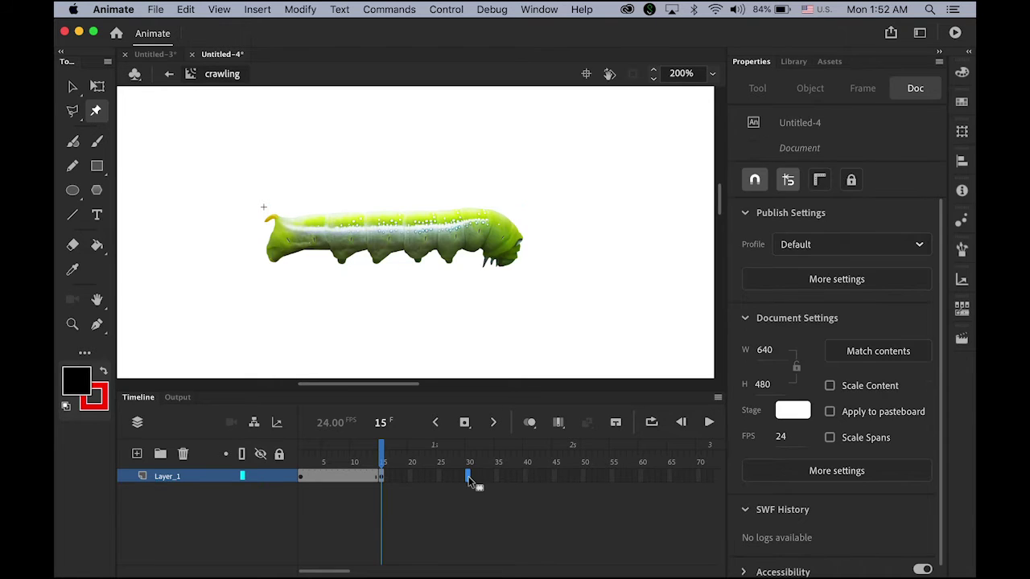
pyautogui.click(465, 423)
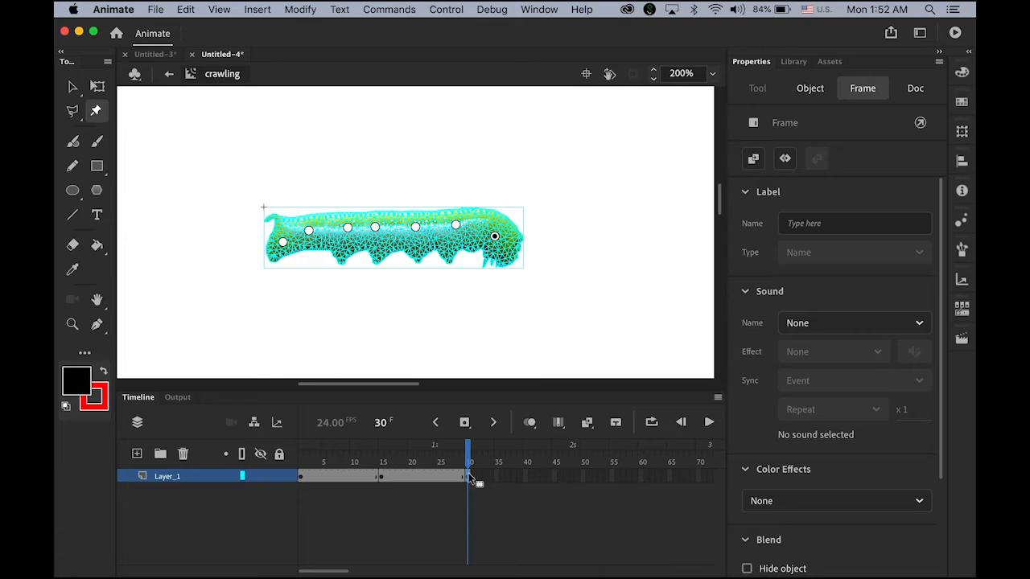
pyautogui.moveTo(469, 463); pyautogui.dragTo(385, 465)
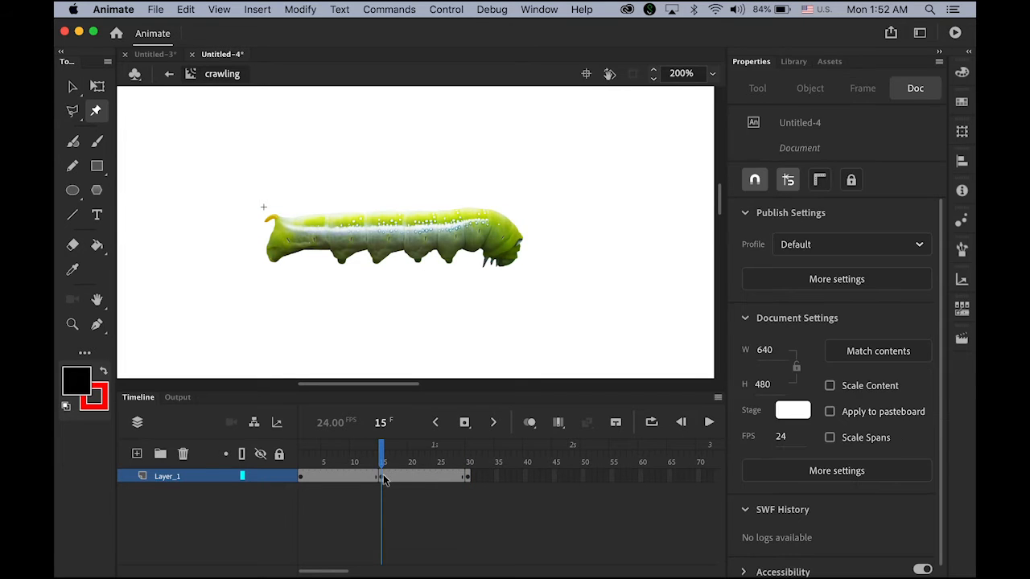
pyautogui.click(383, 475)
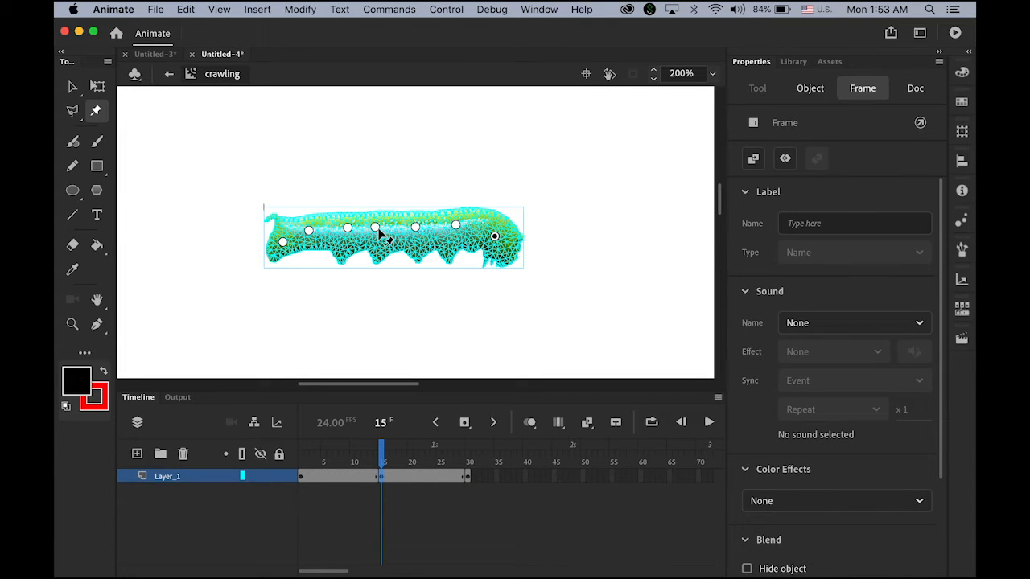
# Warp the caterpillar into an arched hump pose at frame 15 and scrub to check the motion.
pyautogui.moveTo(376, 228); pyautogui.dragTo(378, 204)
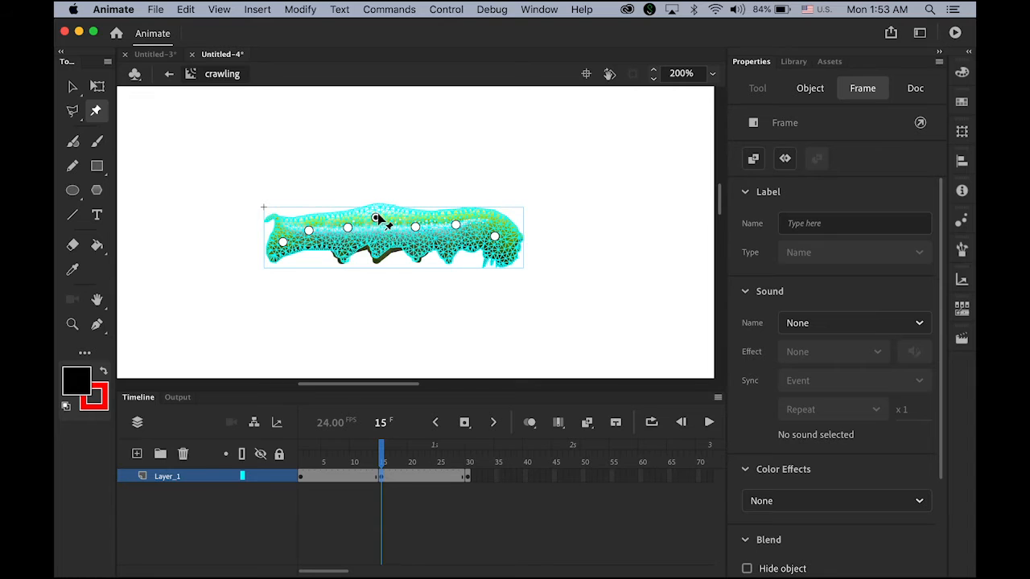
pyautogui.click(402, 226)
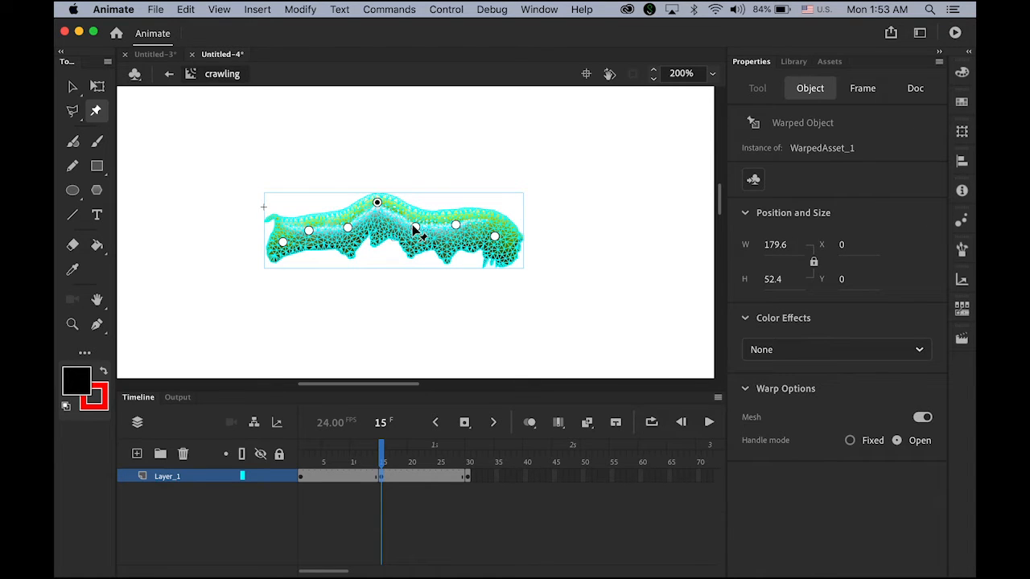
pyautogui.moveTo(416, 232)
pyautogui.mouseDown()
pyautogui.moveTo(421, 219)
pyautogui.moveTo(404, 201)
pyautogui.mouseUp()
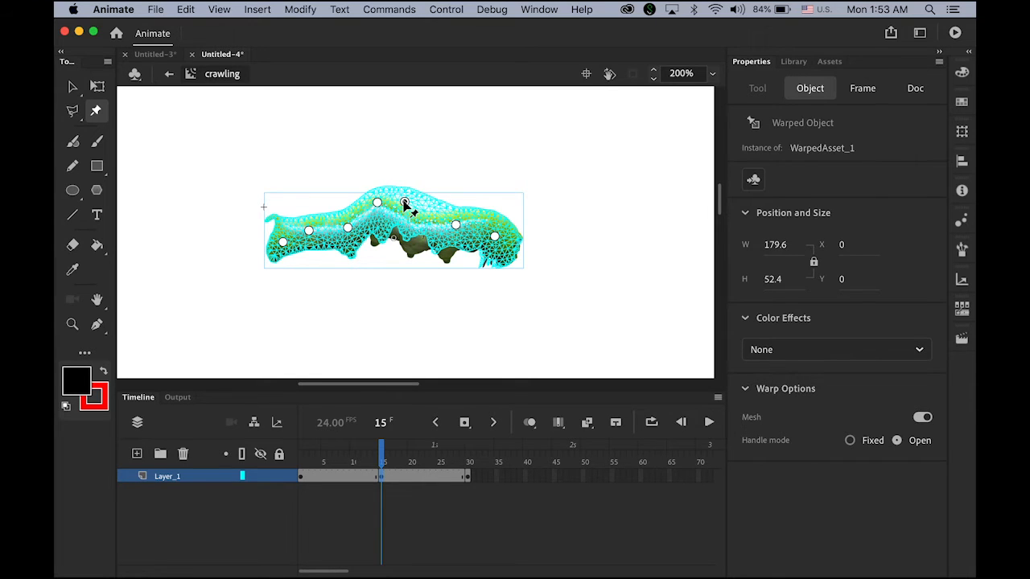
pyautogui.moveTo(457, 228); pyautogui.dragTo(446, 235)
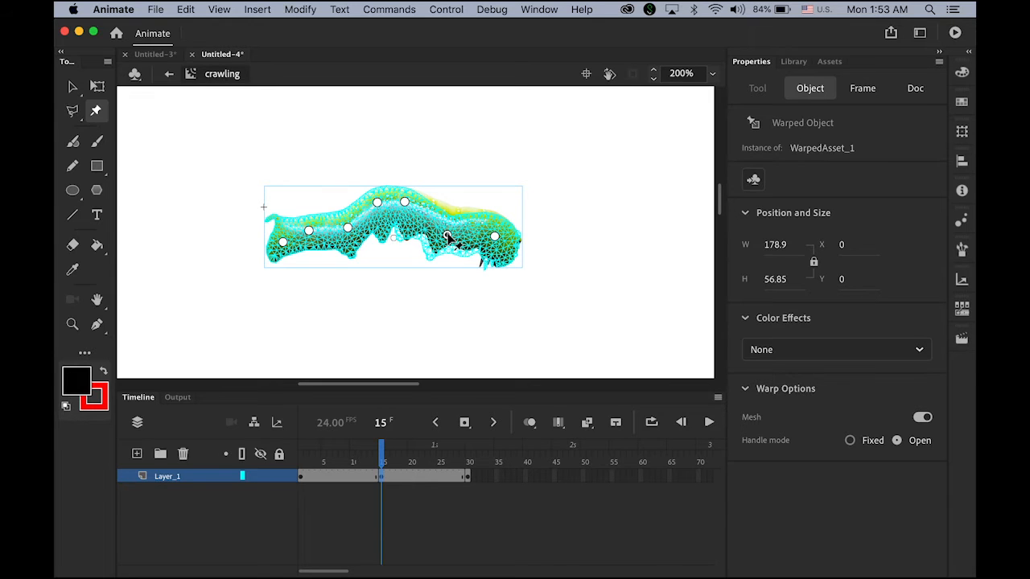
pyautogui.moveTo(347, 230); pyautogui.dragTo(321, 237)
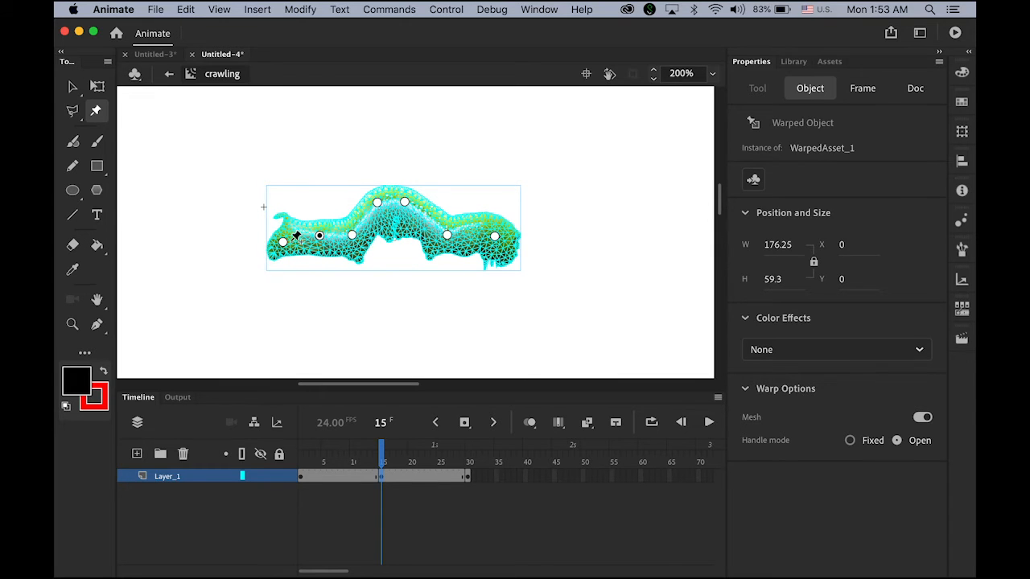
pyautogui.moveTo(283, 242); pyautogui.dragTo(299, 244)
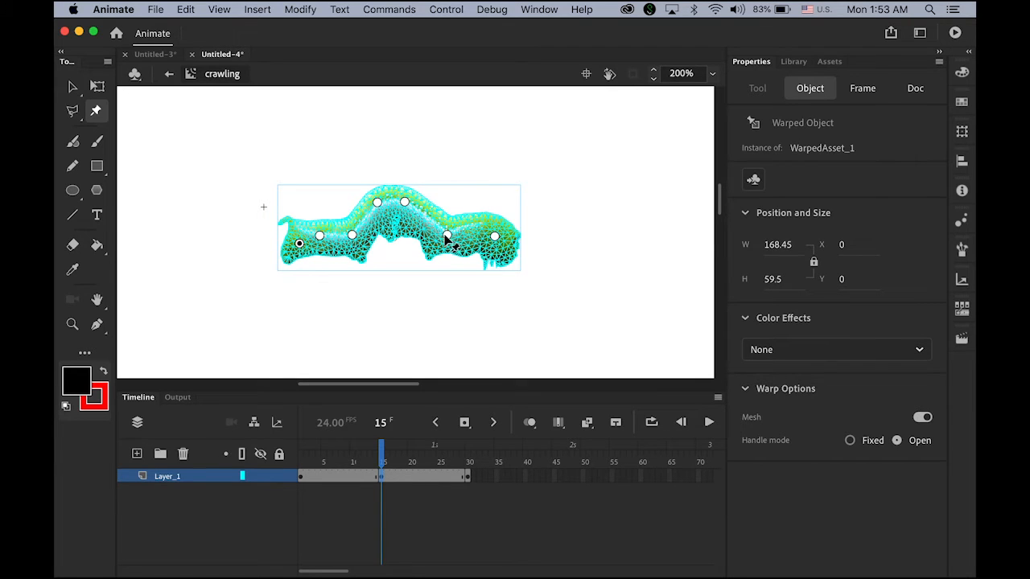
pyautogui.moveTo(447, 237); pyautogui.dragTo(453, 245)
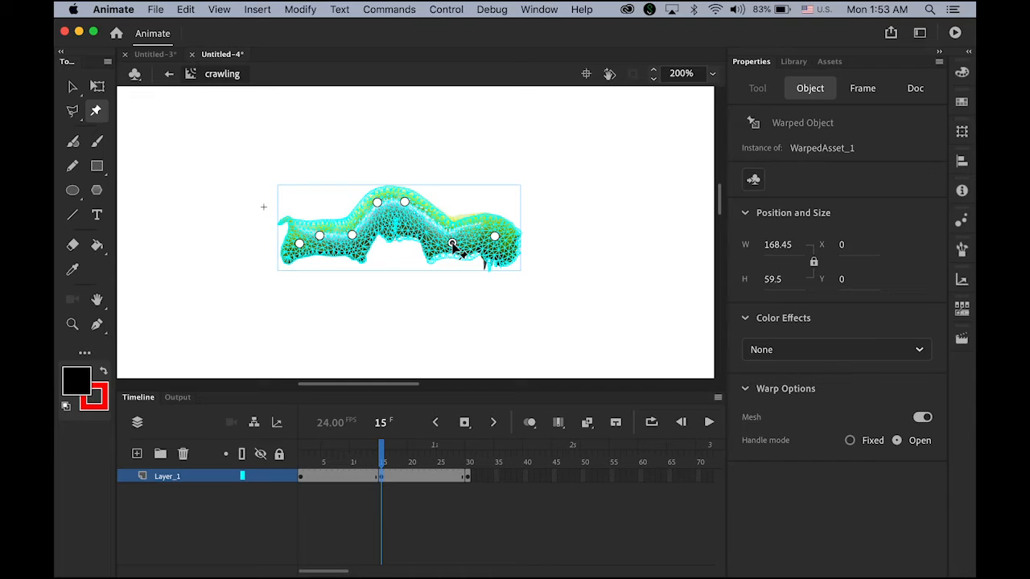
pyautogui.moveTo(405, 202); pyautogui.dragTo(420, 209)
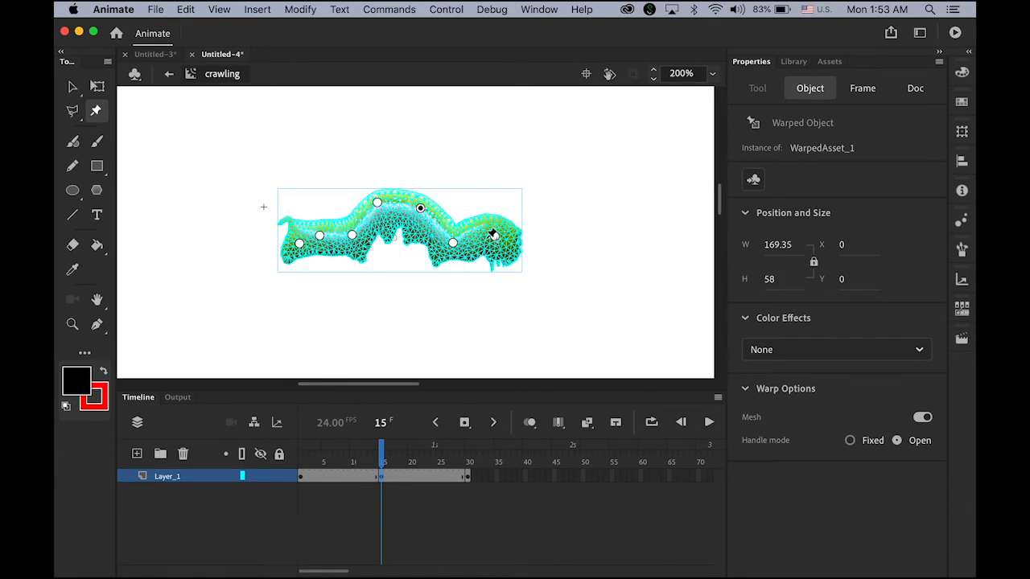
pyautogui.moveTo(494, 233); pyautogui.dragTo(480, 244)
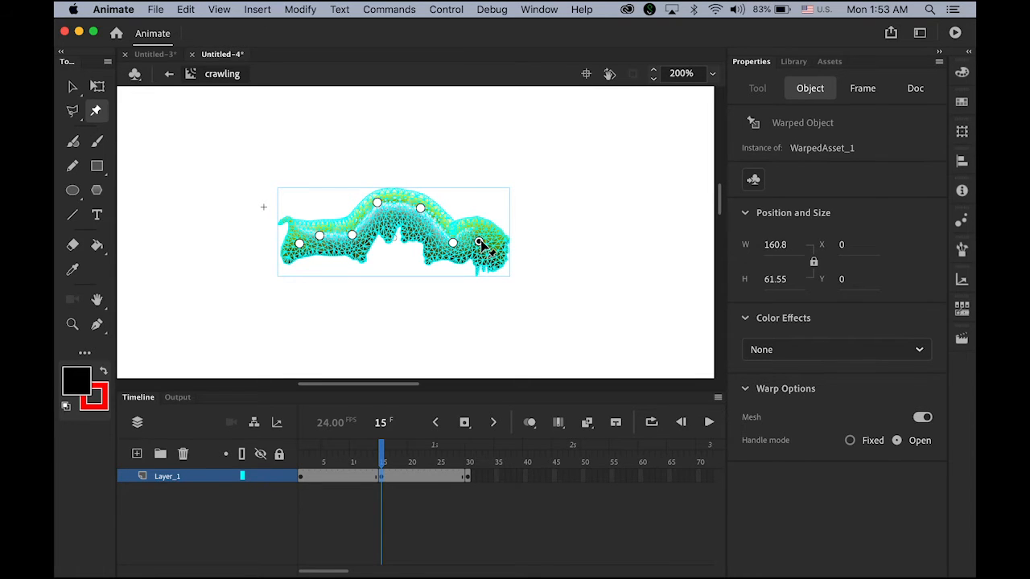
pyautogui.moveTo(481, 246); pyautogui.dragTo(480, 239)
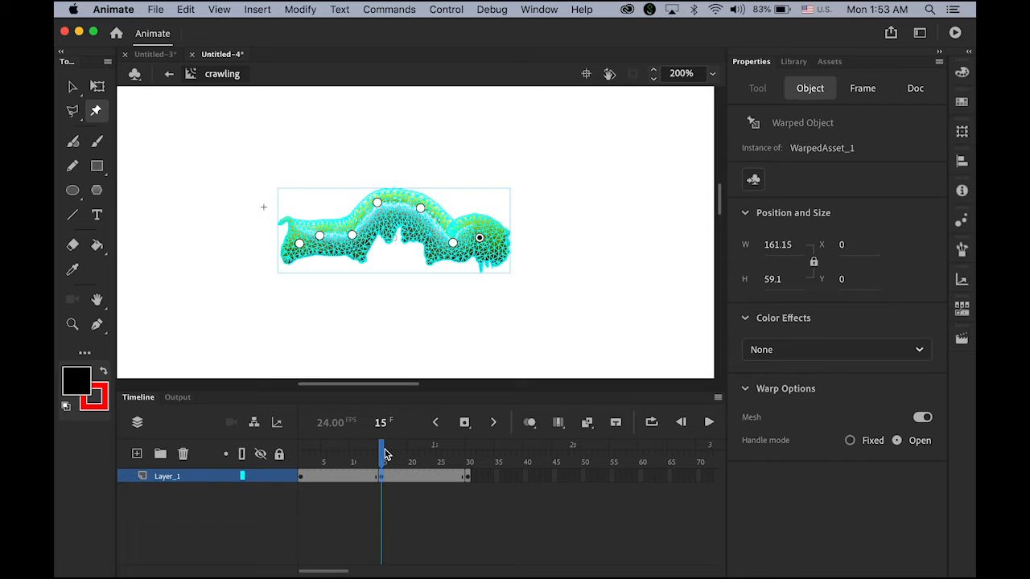
pyautogui.moveTo(383, 458)
pyautogui.mouseDown()
pyautogui.moveTo(412, 457)
pyautogui.moveTo(366, 456)
pyautogui.moveTo(412, 455)
pyautogui.moveTo(361, 455)
pyautogui.moveTo(417, 456)
pyautogui.moveTo(354, 455)
pyautogui.mouseUp()
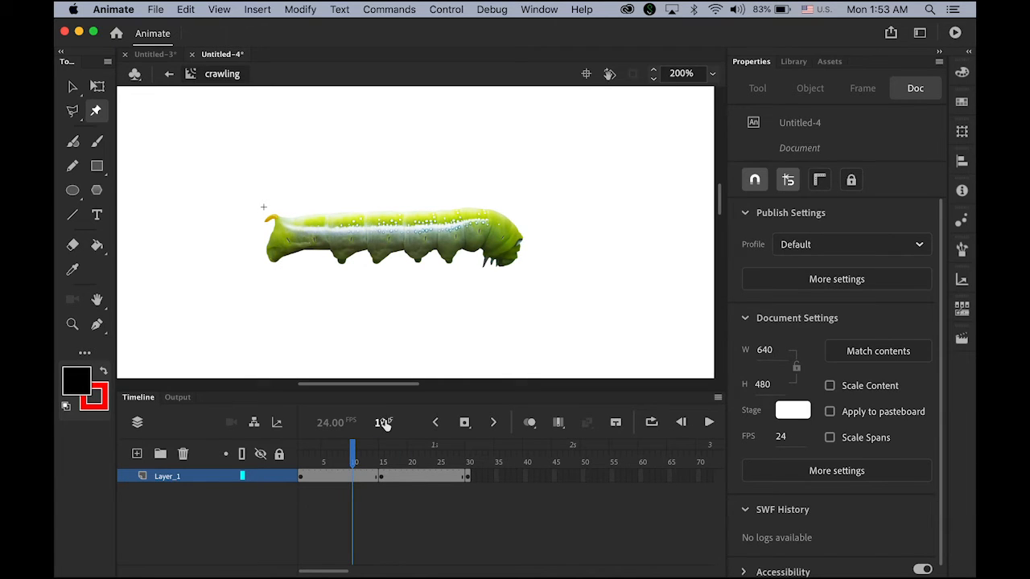
# Add a classic tween to the clip's first frame span and scrub through it.
pyautogui.click(341, 479)
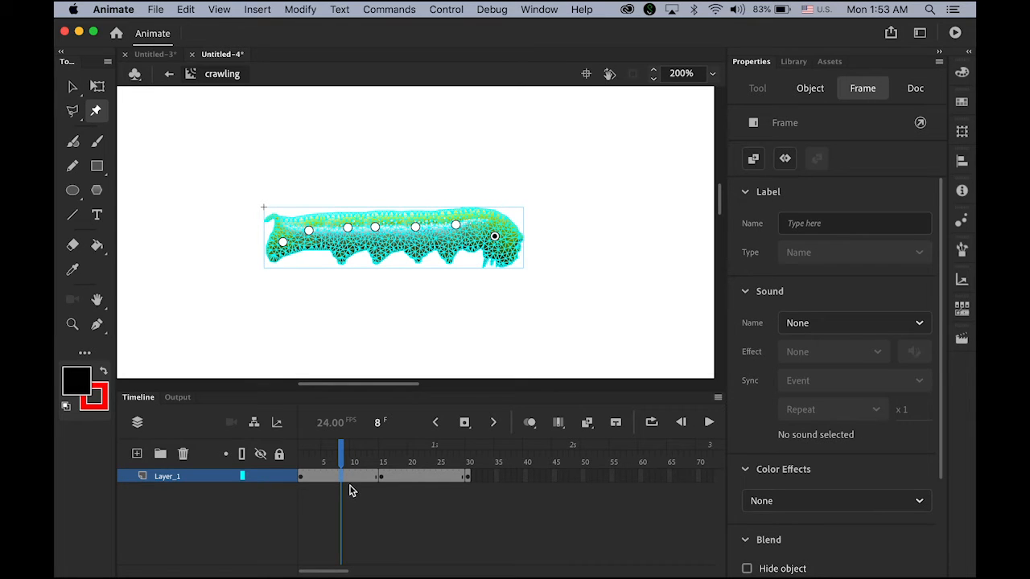
pyautogui.click(258, 8)
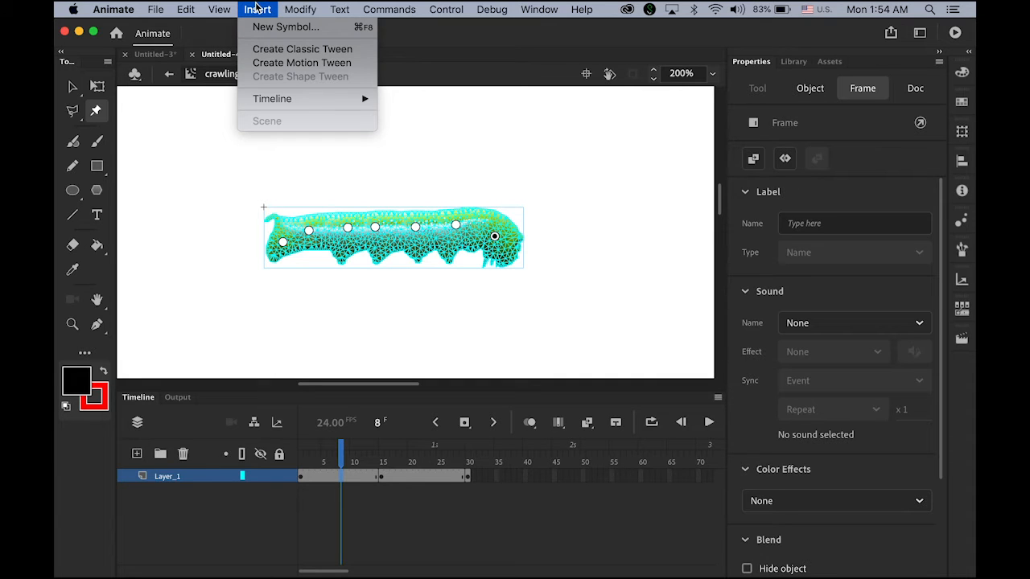
pyautogui.click(260, 53)
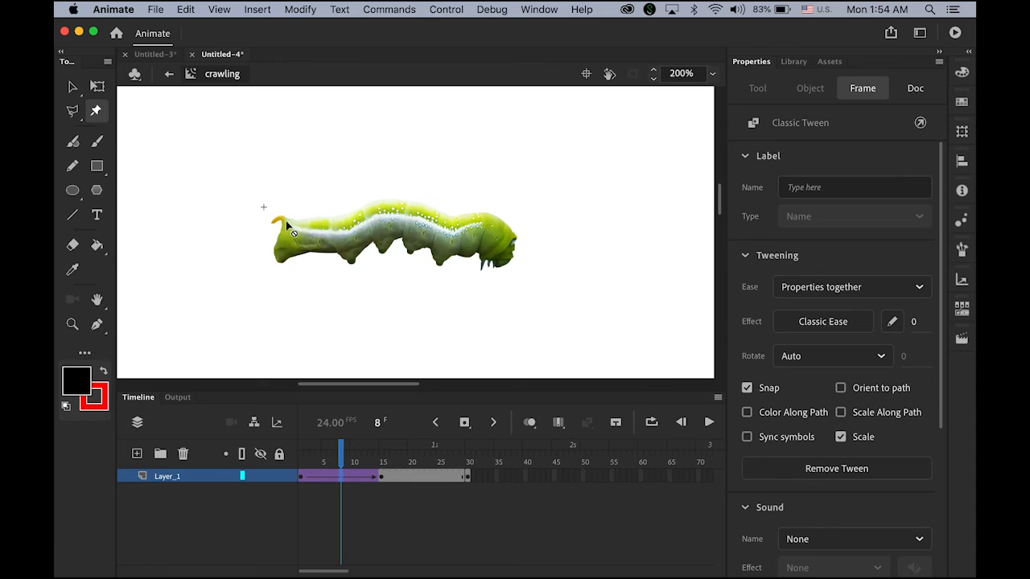
pyautogui.moveTo(342, 450); pyautogui.dragTo(395, 470)
# Add a classic tween to the second span from frame 22.
pyautogui.click(421, 475)
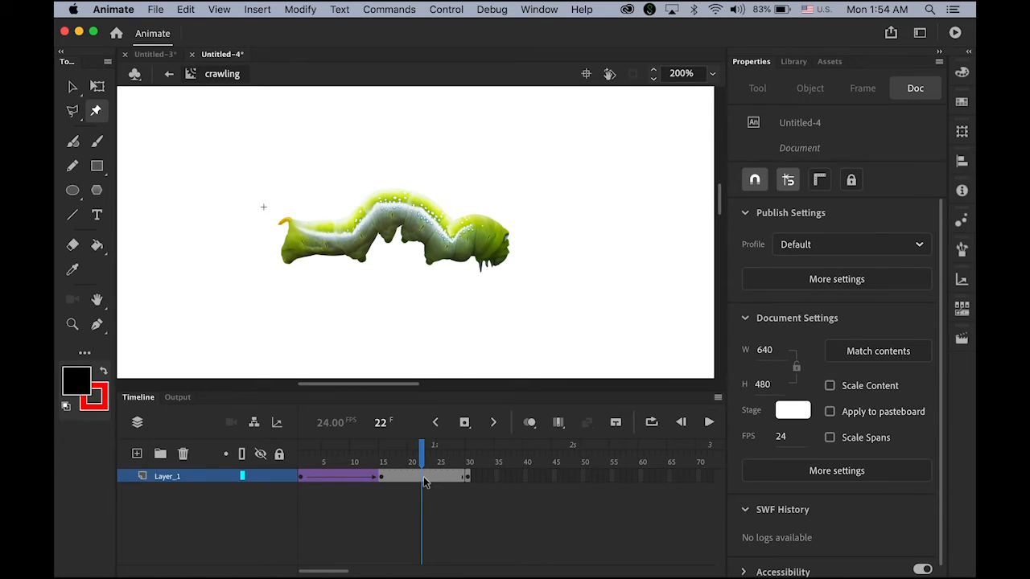
pyautogui.click(426, 479)
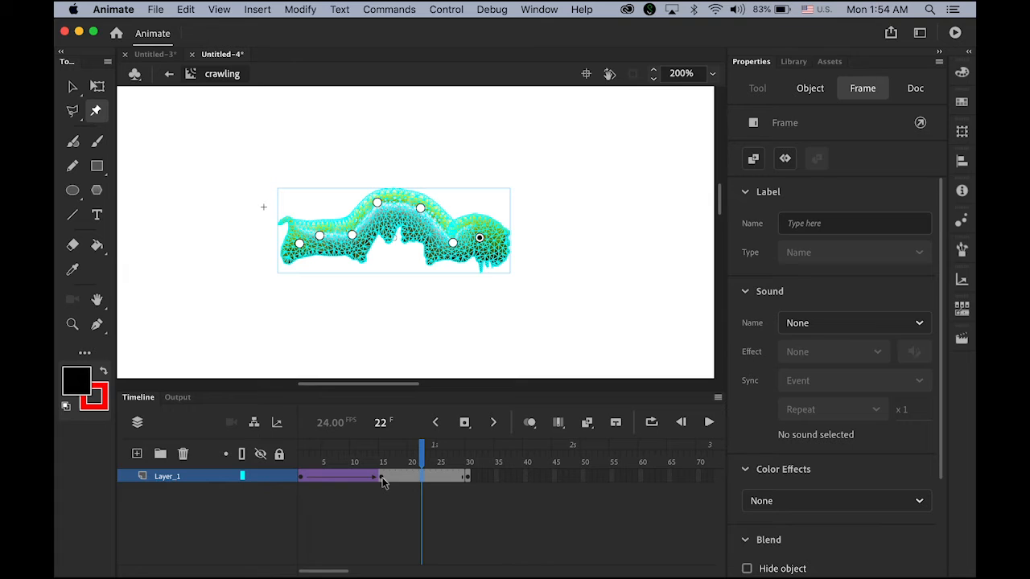
pyautogui.click(261, 11)
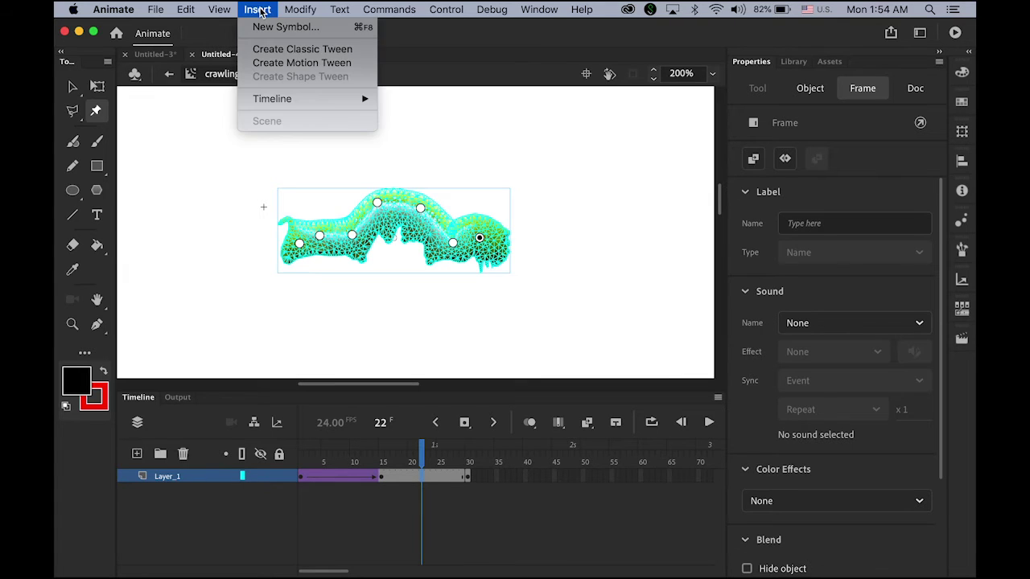
pyautogui.click(278, 51)
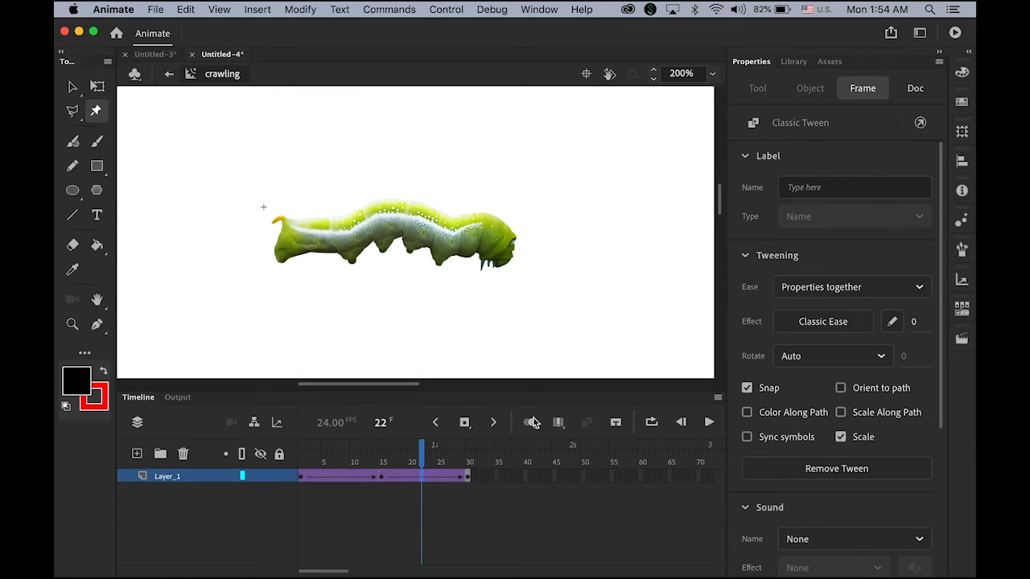
# Play the crawling animation, pausing and resuming, then stop the preview.
pyautogui.click(709, 421)
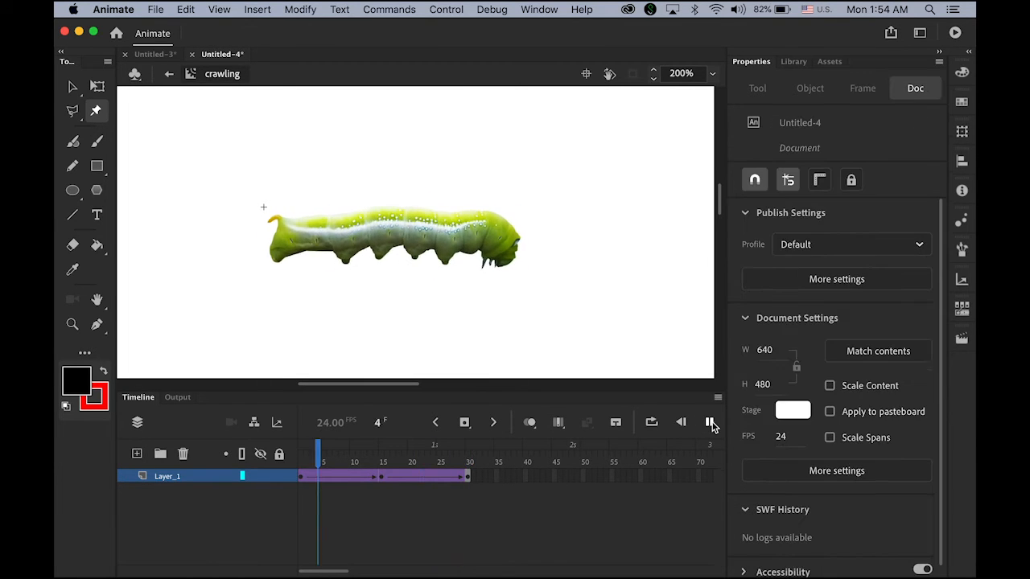
pyautogui.click(710, 423)
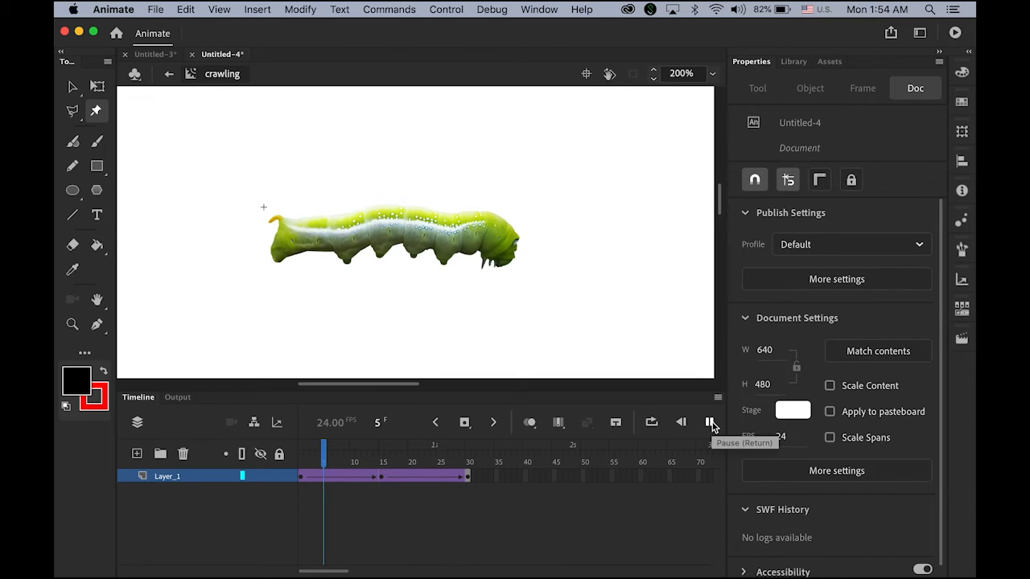
pyautogui.click(710, 422)
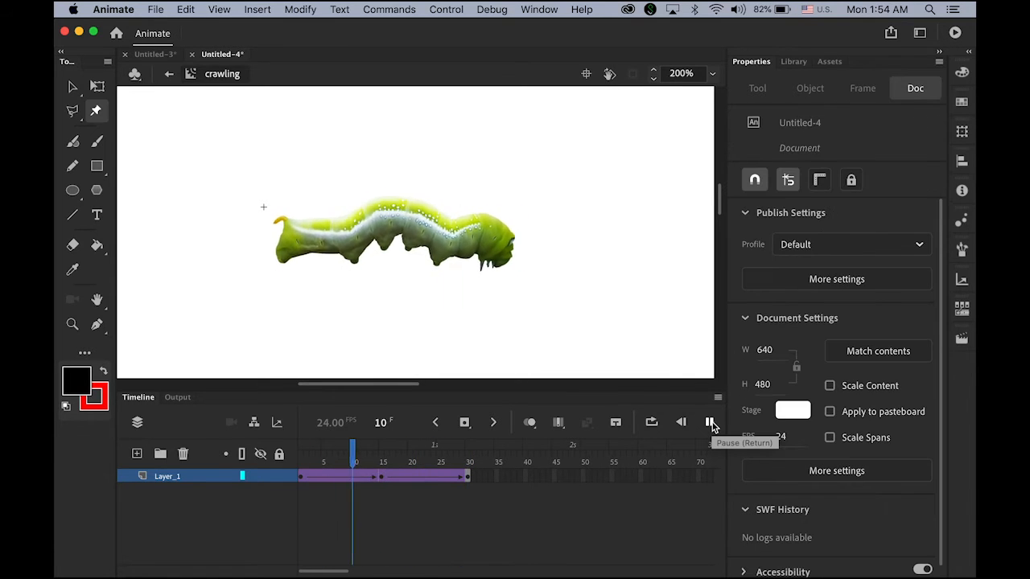
pyautogui.click(711, 422)
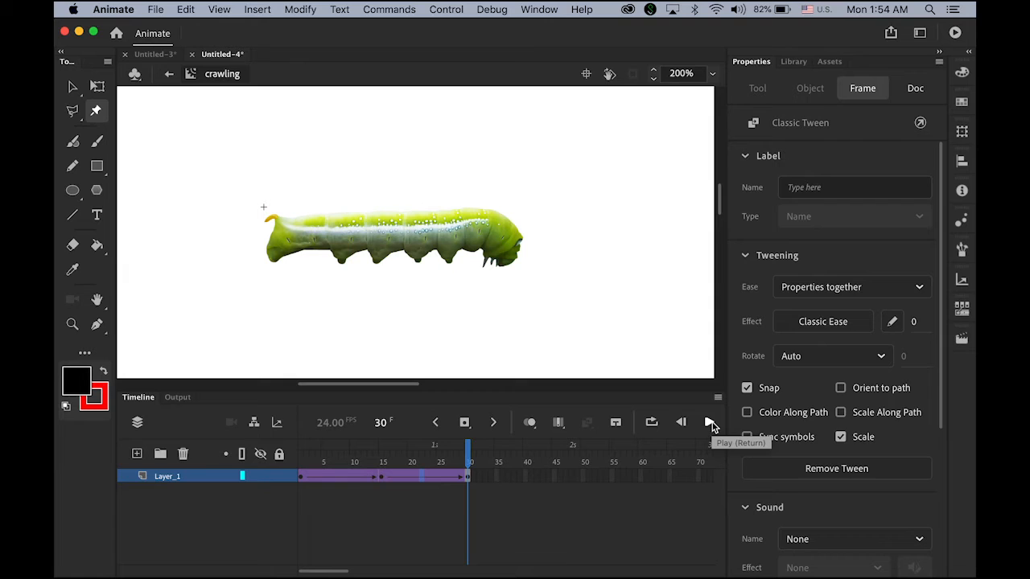
# Back in Scene 1, place a crawling instance from the Library just off the stage's left edge.
pyautogui.click(169, 74)
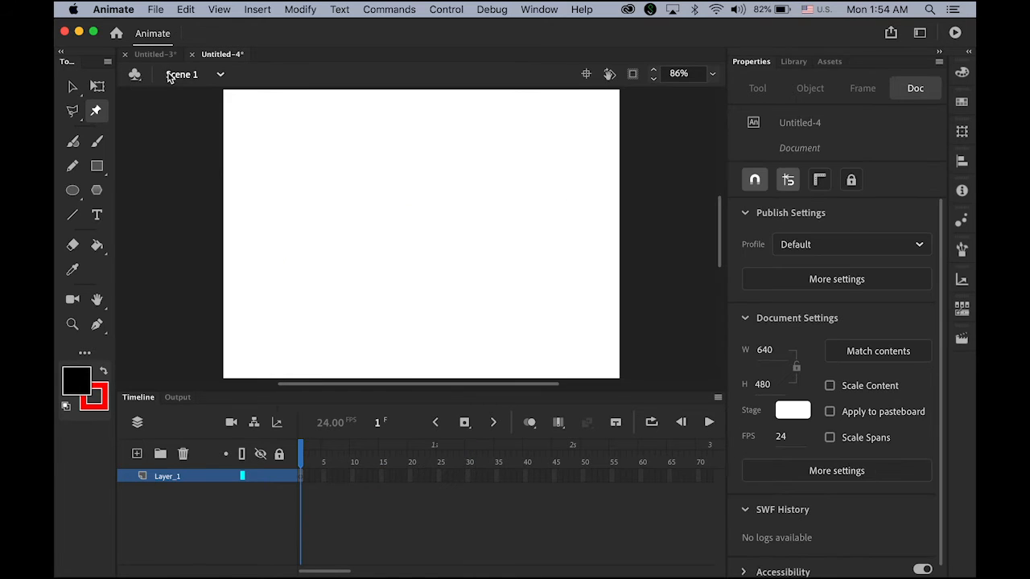
pyautogui.click(795, 61)
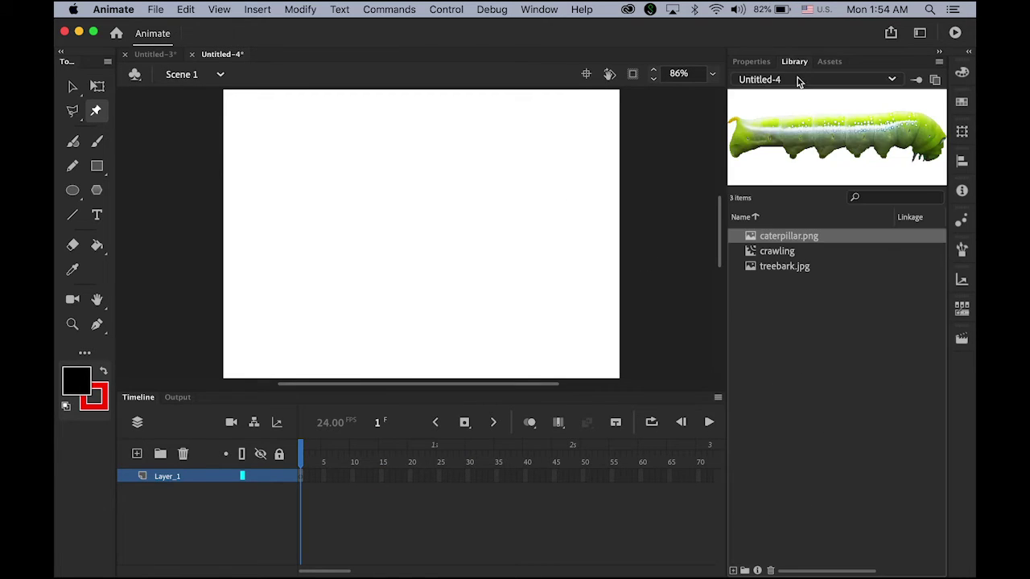
pyautogui.click(751, 256)
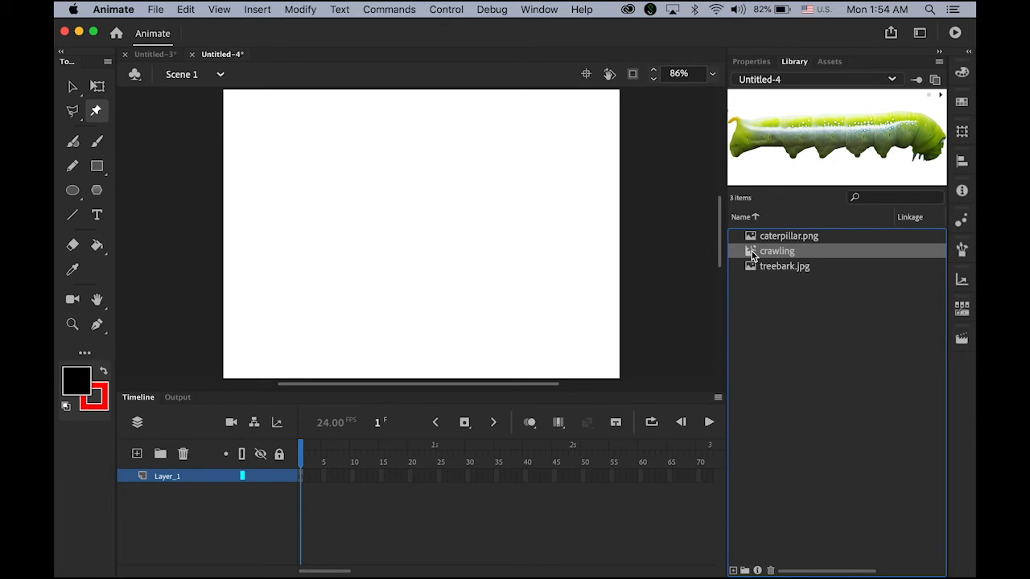
pyautogui.moveTo(777, 251); pyautogui.dragTo(247, 228)
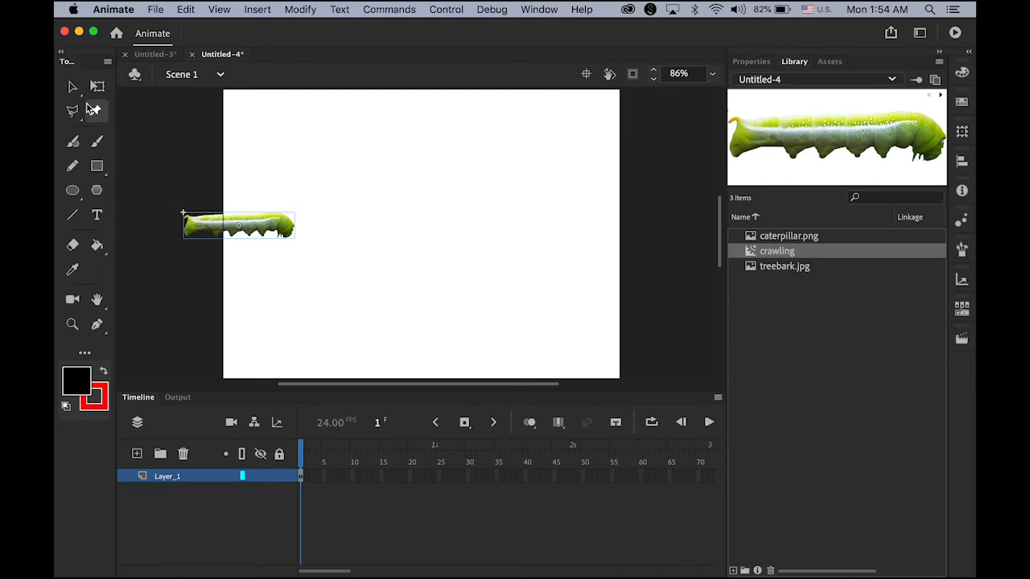
pyautogui.press('v')
pyautogui.moveTo(274, 228); pyautogui.dragTo(206, 251)
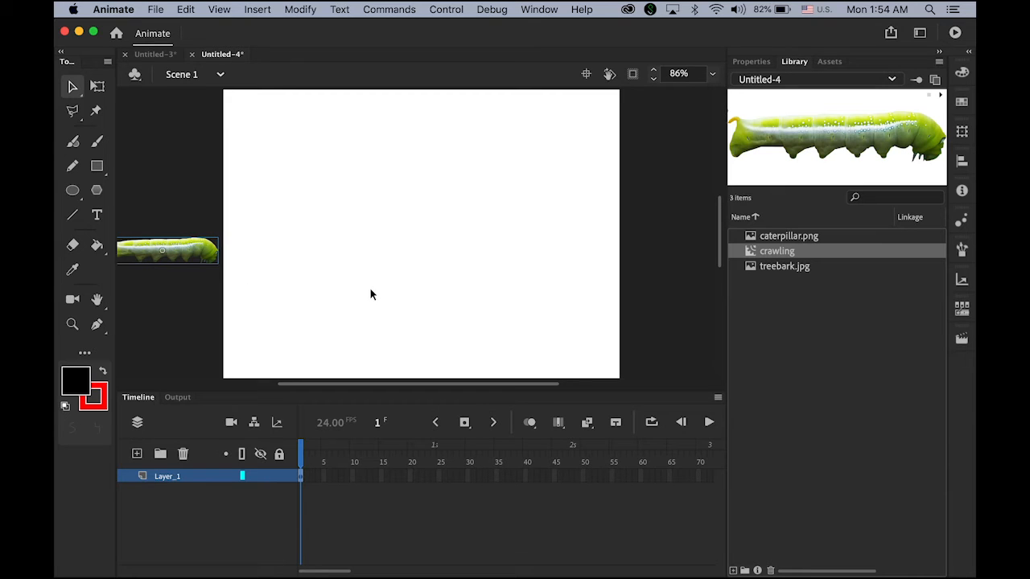
# Create a classic tween on the caterpillar's layer and extend its frames to 360.
pyautogui.click(258, 9)
pyautogui.click(268, 51)
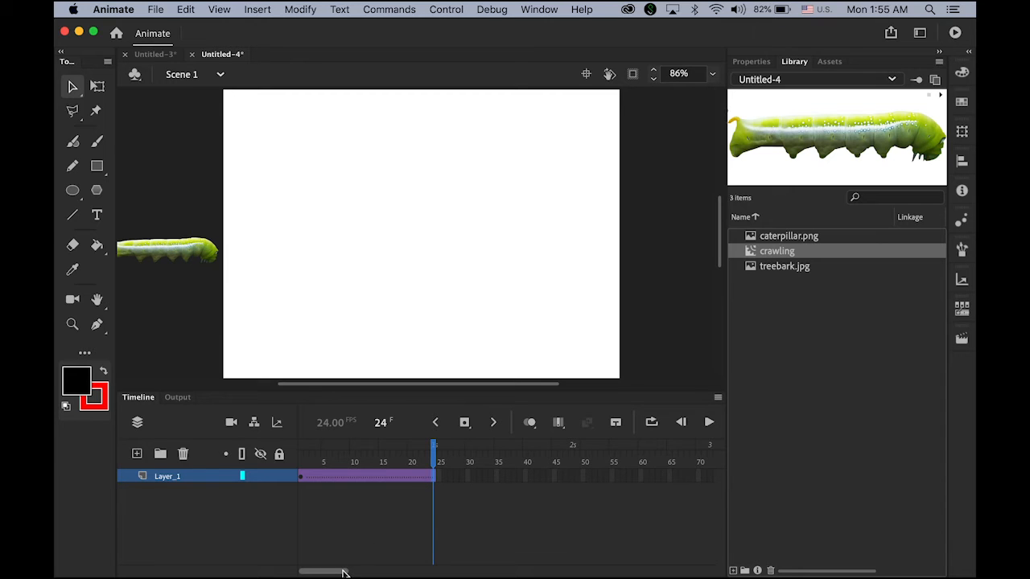
pyautogui.moveTo(346, 573); pyautogui.dragTo(573, 573)
pyautogui.click(504, 479)
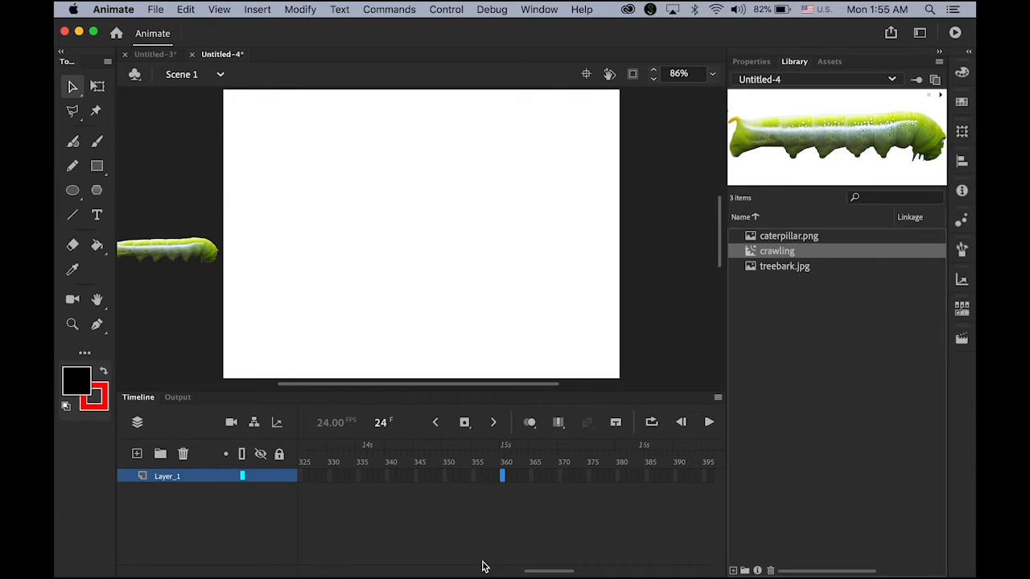
pyautogui.click(464, 422)
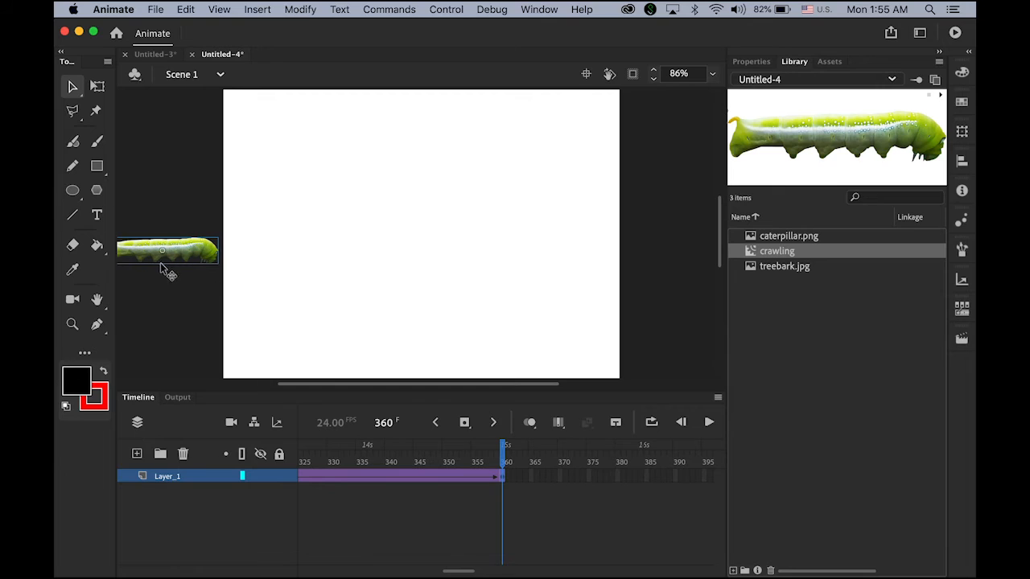
# Move the caterpillar off the right of the stage and play the whole animation.
pyautogui.moveTo(143, 253); pyautogui.dragTo(668, 255)
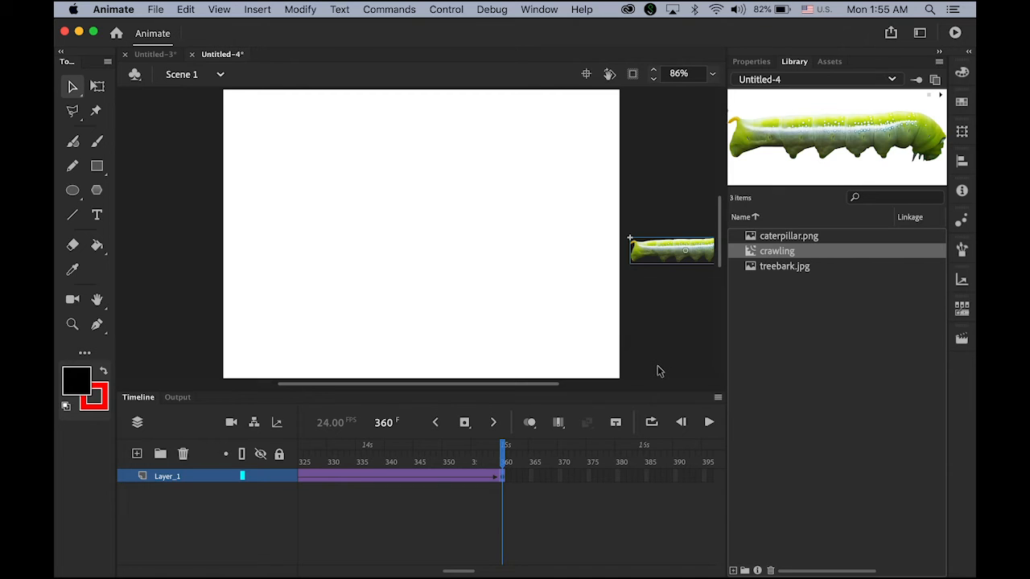
pyautogui.press('Return')
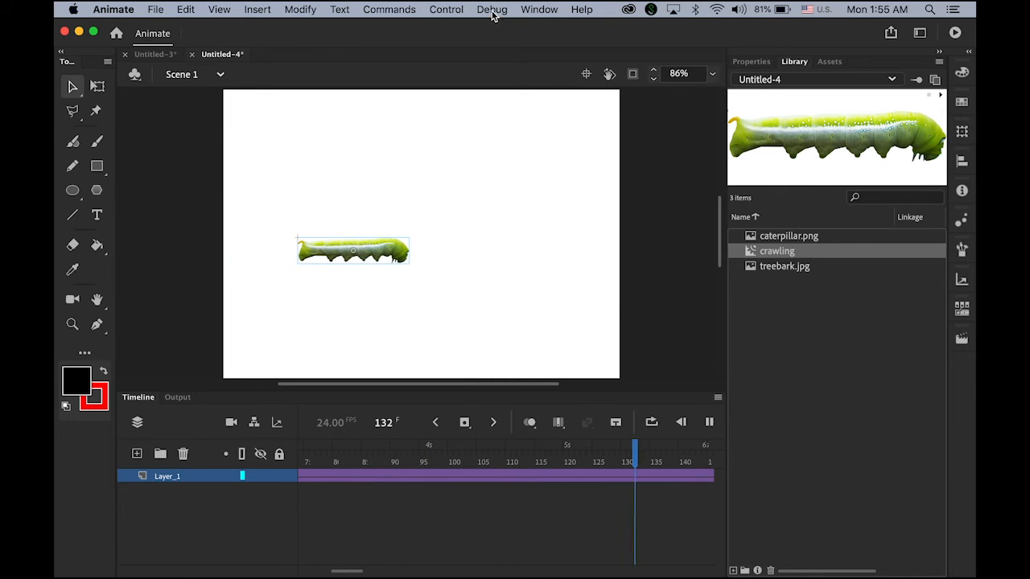
pyautogui.click(446, 9)
pyautogui.moveTo(483, 153)
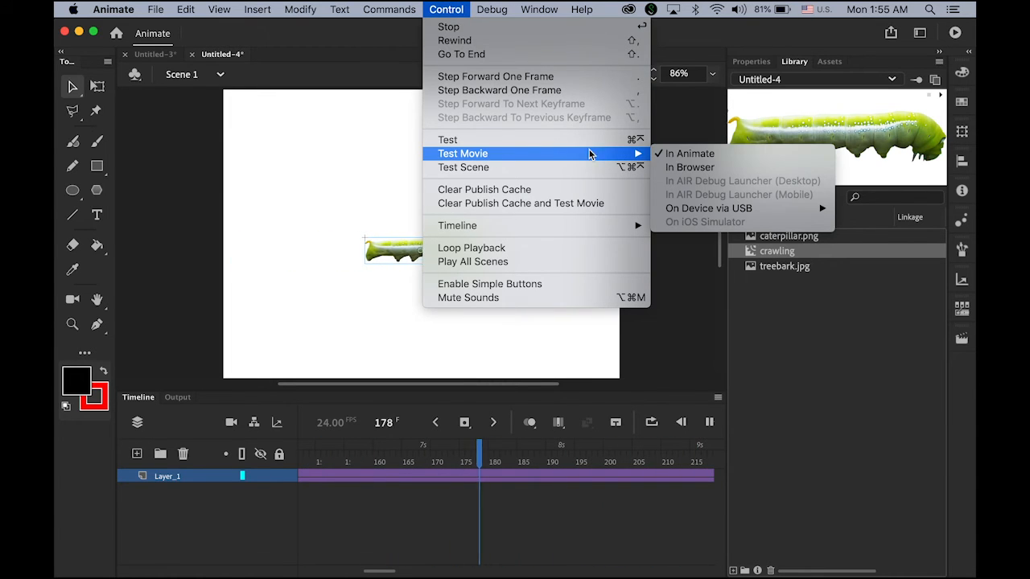
pyautogui.click(689, 153)
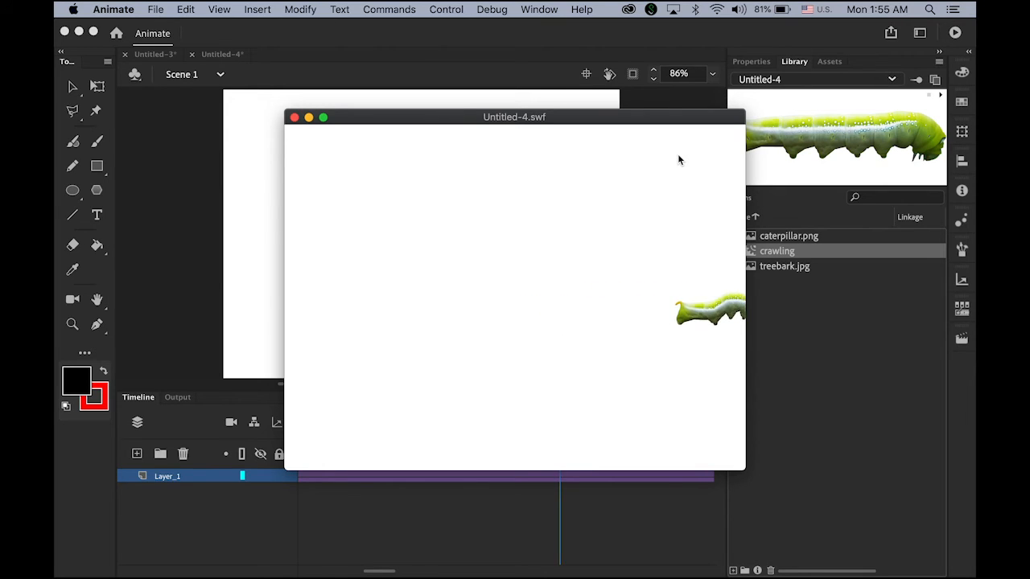
pyautogui.click(296, 119)
pyautogui.click(769, 267)
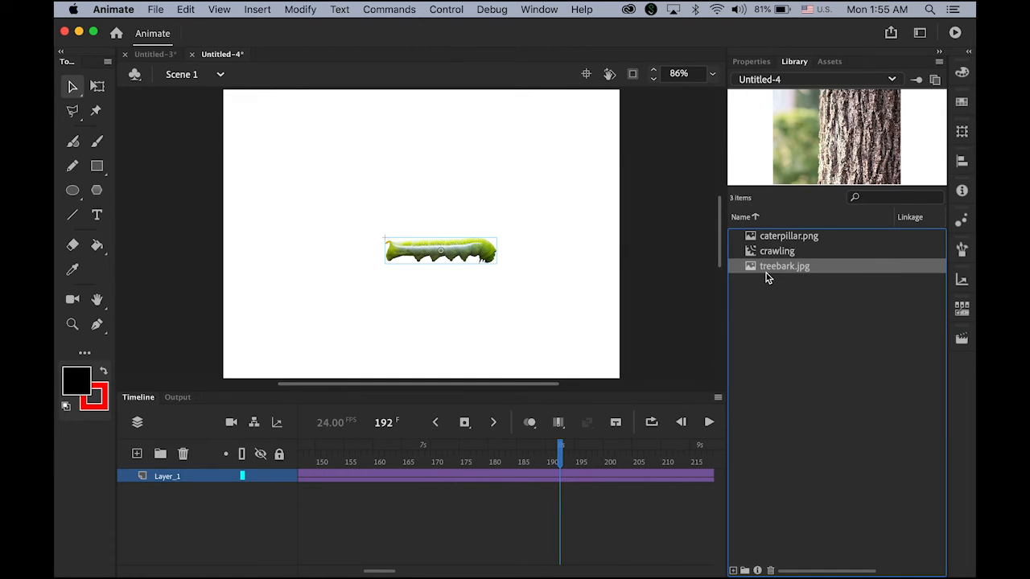
# Review the library items, ending with the crawling clip selected.
pyautogui.click(767, 235)
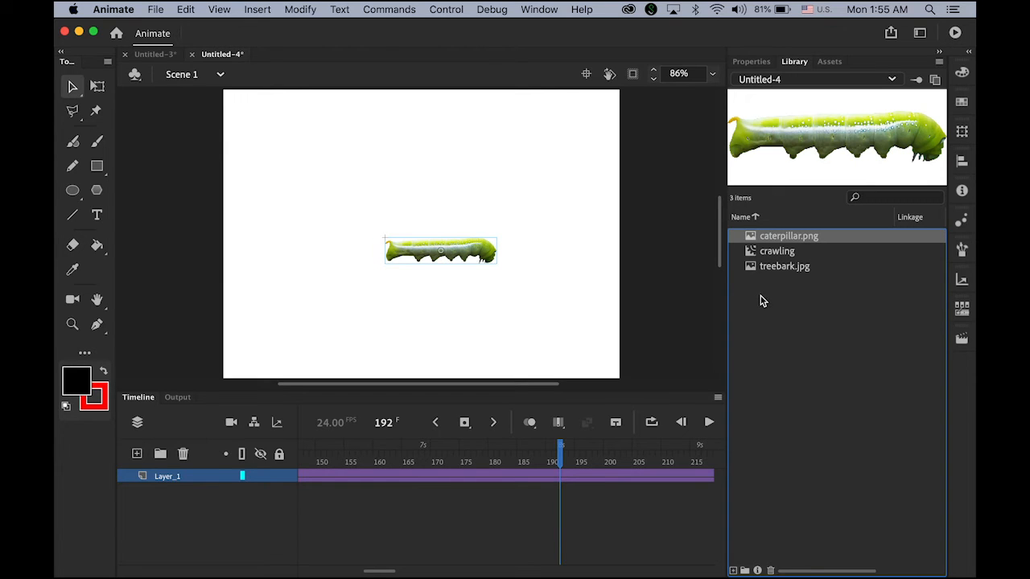
pyautogui.keyDown('shift'); pyautogui.click(762, 267); pyautogui.keyUp('shift')
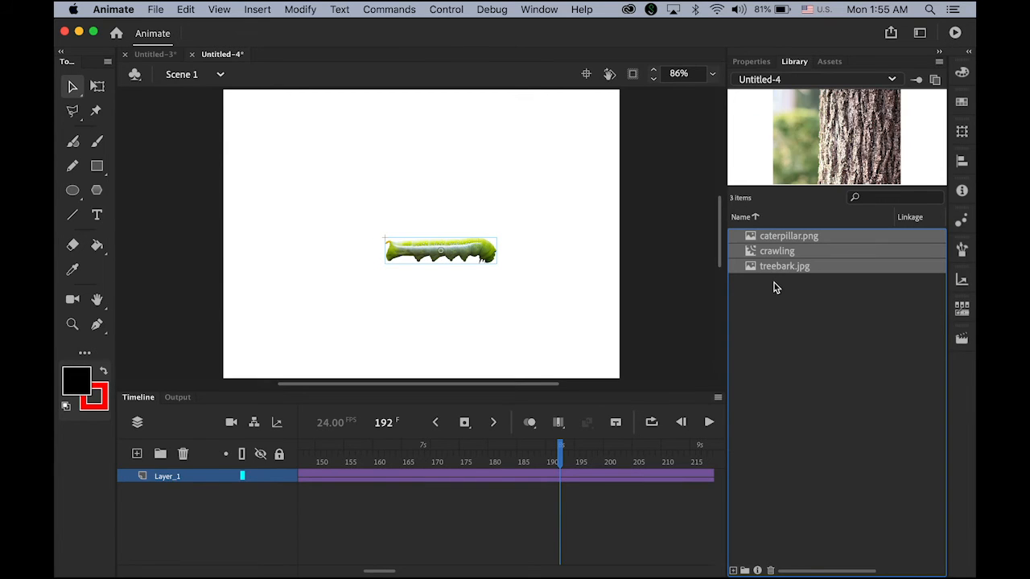
pyautogui.click(775, 287)
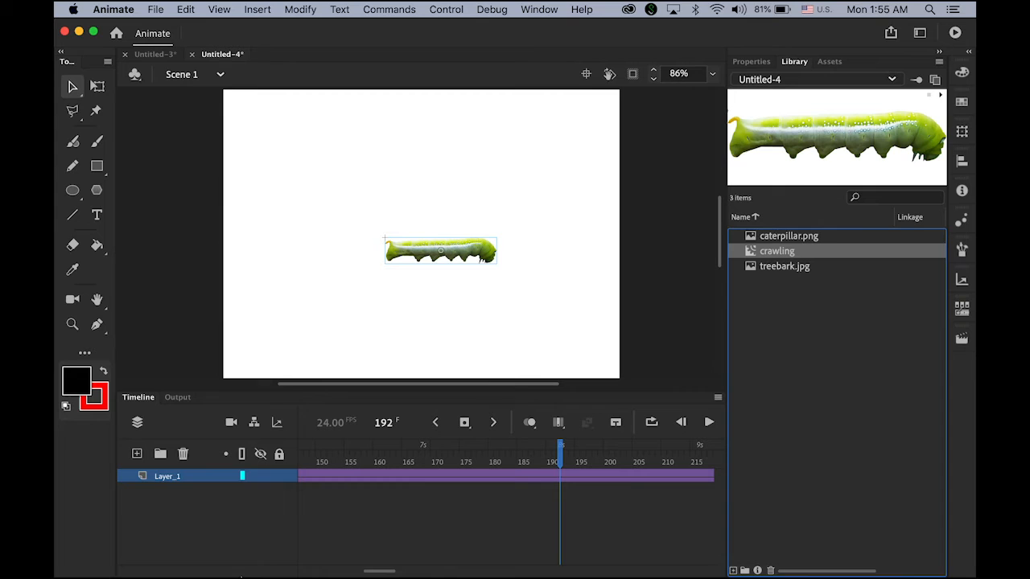
pyautogui.moveTo(129, 541)
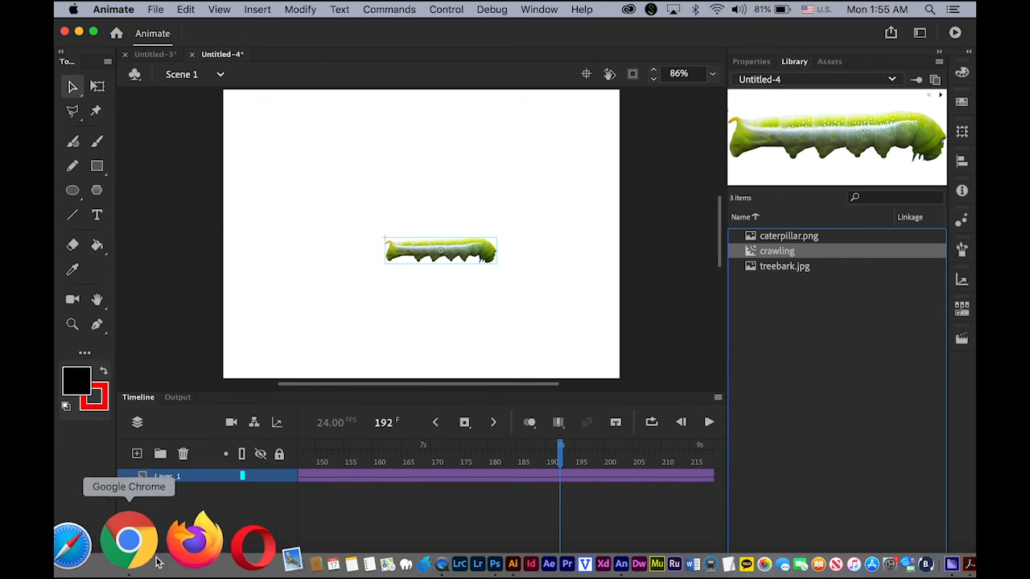
# Create a new 640×480 document, Untitled-5.
pyautogui.click(167, 14)
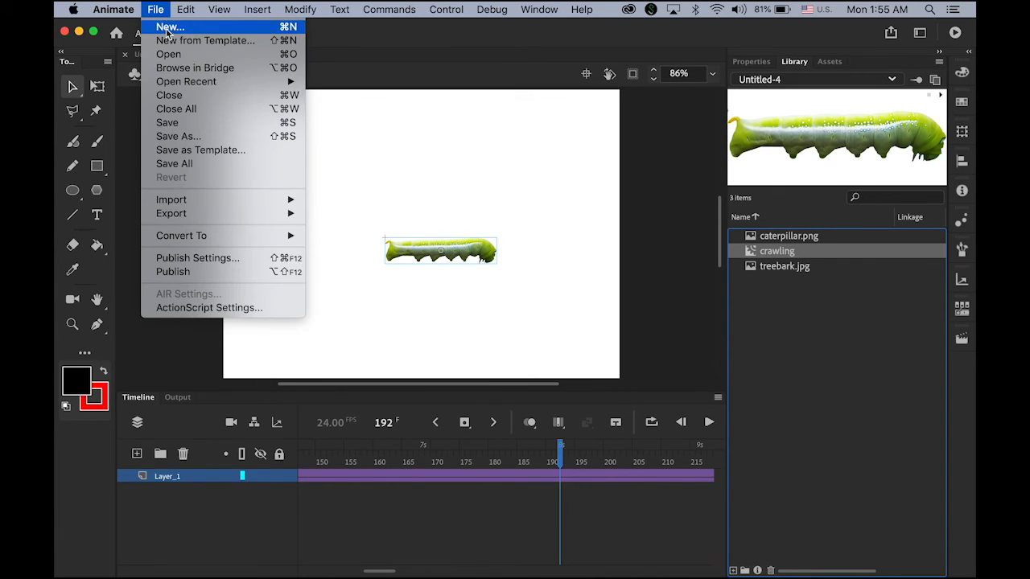
pyautogui.press('Escape')
pyautogui.press('super+n')
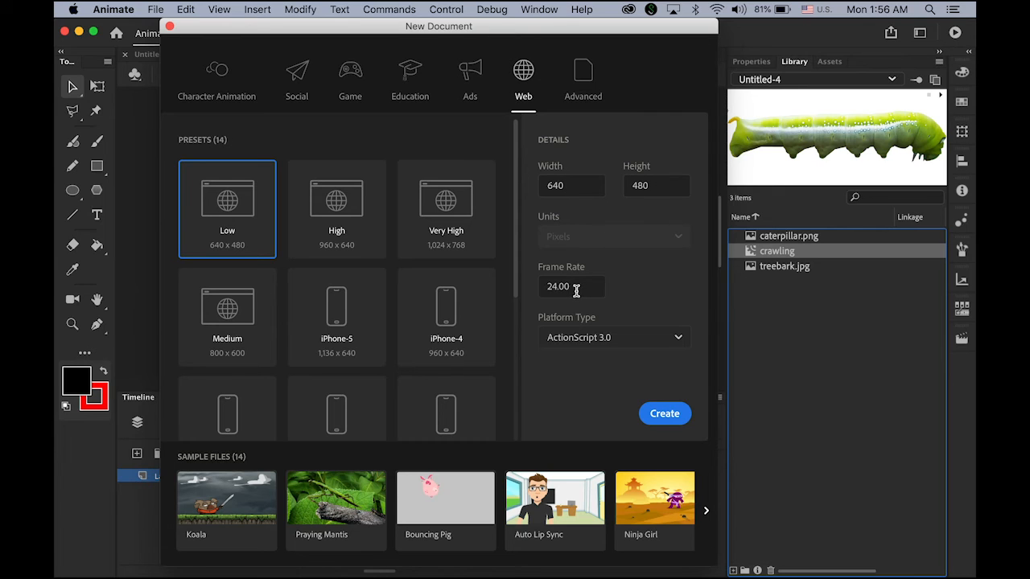
pyautogui.click(664, 413)
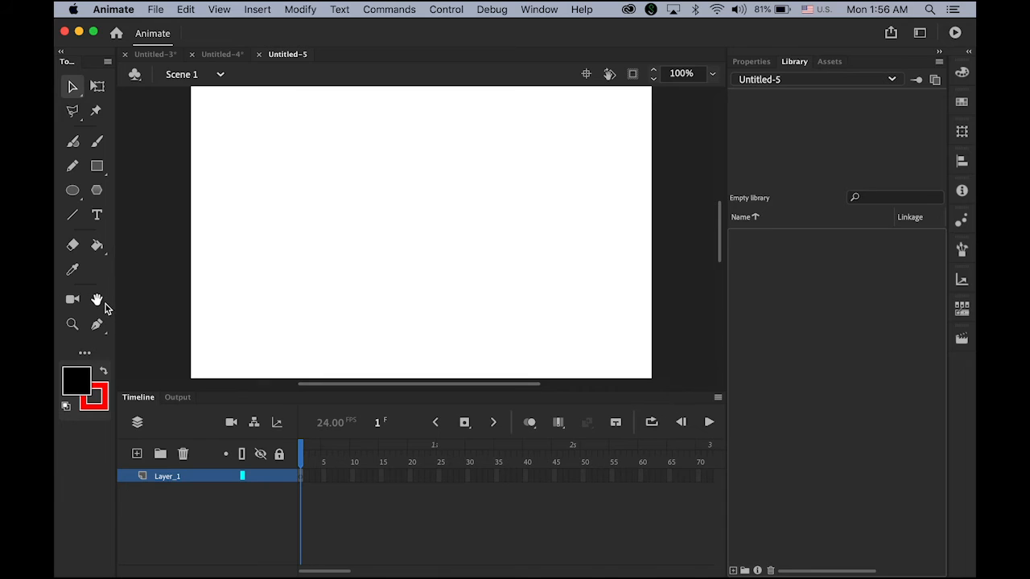
# Paste caterpillar.png, crawling and treebark.jpg into the library and preview the crawling clip's animation.
pyautogui.doubleClick(96, 299)
pyautogui.click(785, 336)
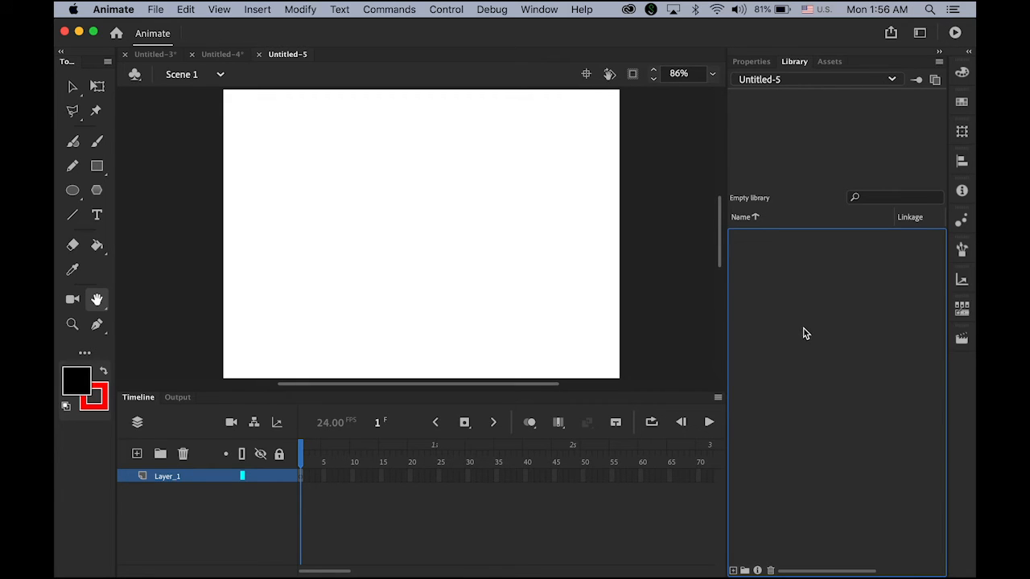
pyautogui.press('super+v')
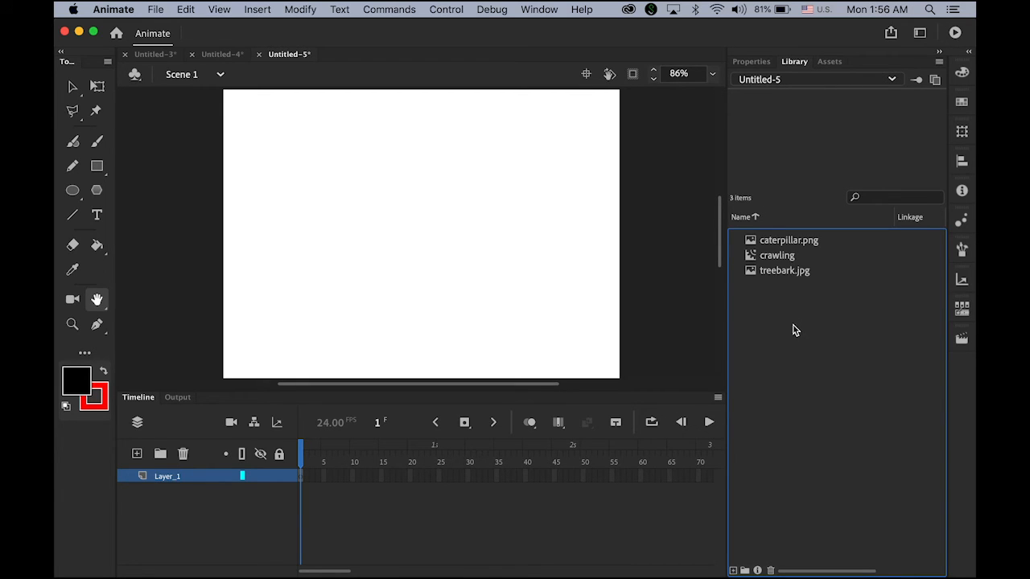
pyautogui.click(756, 256)
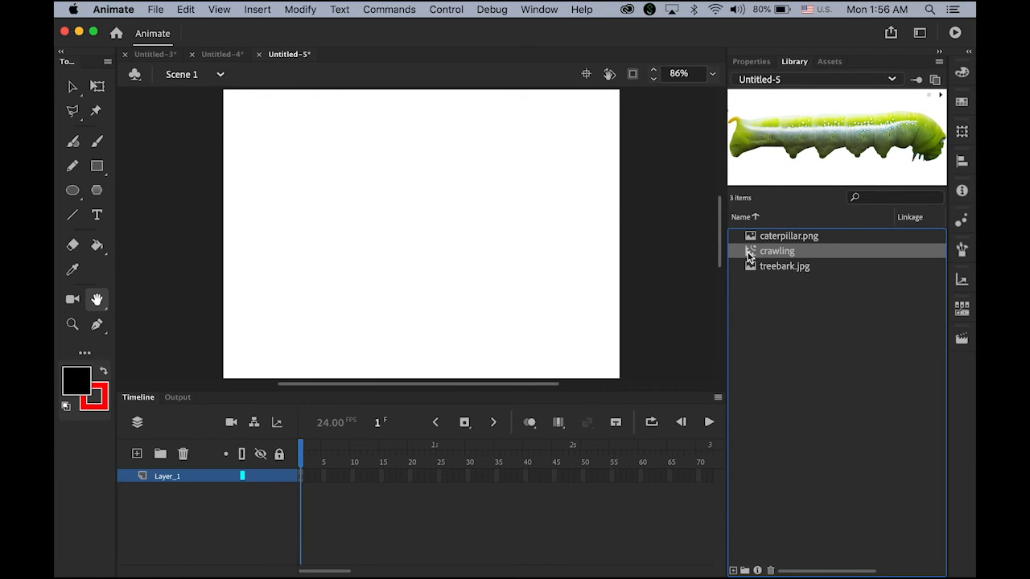
pyautogui.doubleClick(753, 252)
pyautogui.click(709, 423)
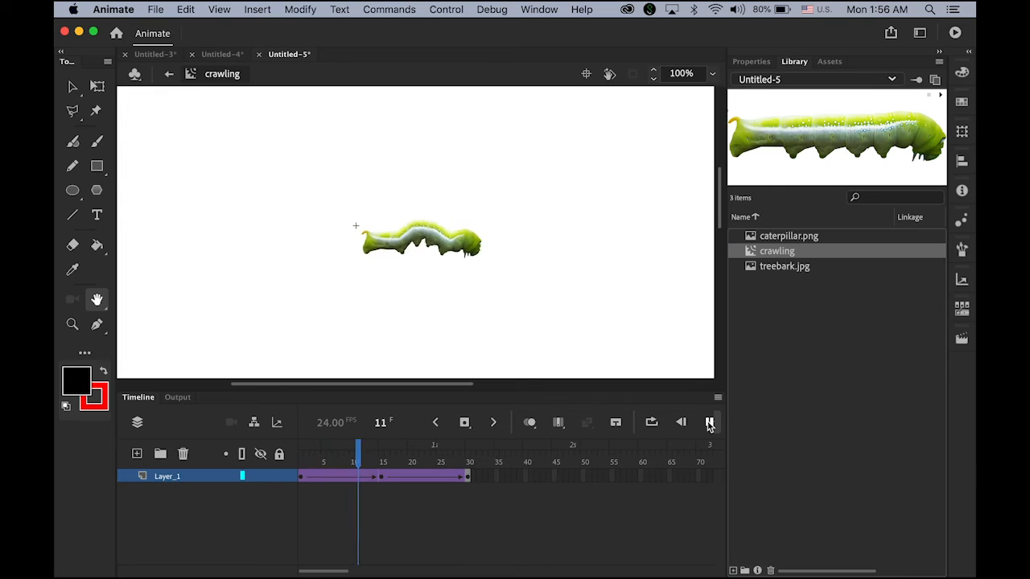
pyautogui.click(170, 74)
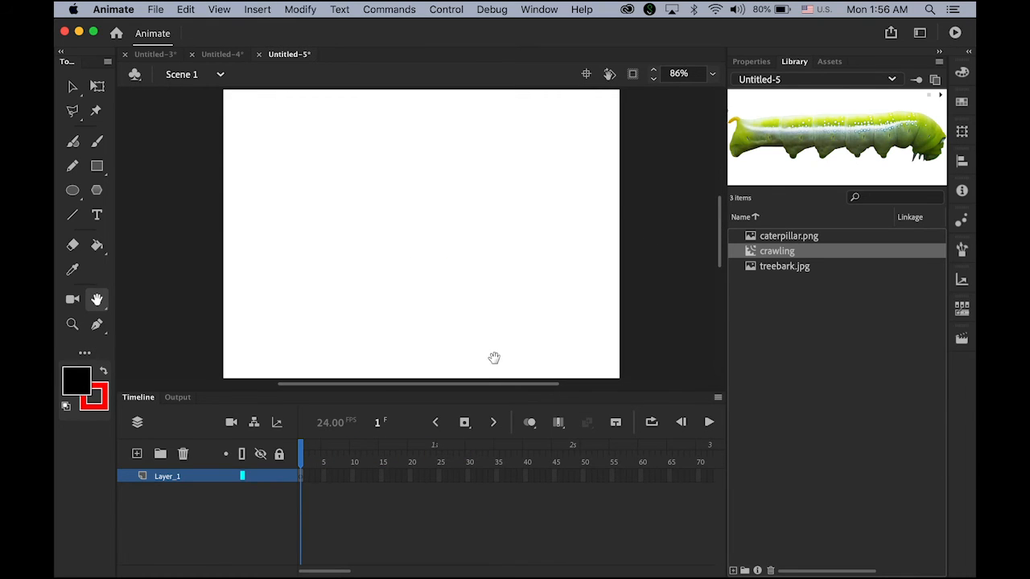
# Rename Layer_1 to treebark.
pyautogui.click(165, 478)
pyautogui.doubleClick(165, 478)
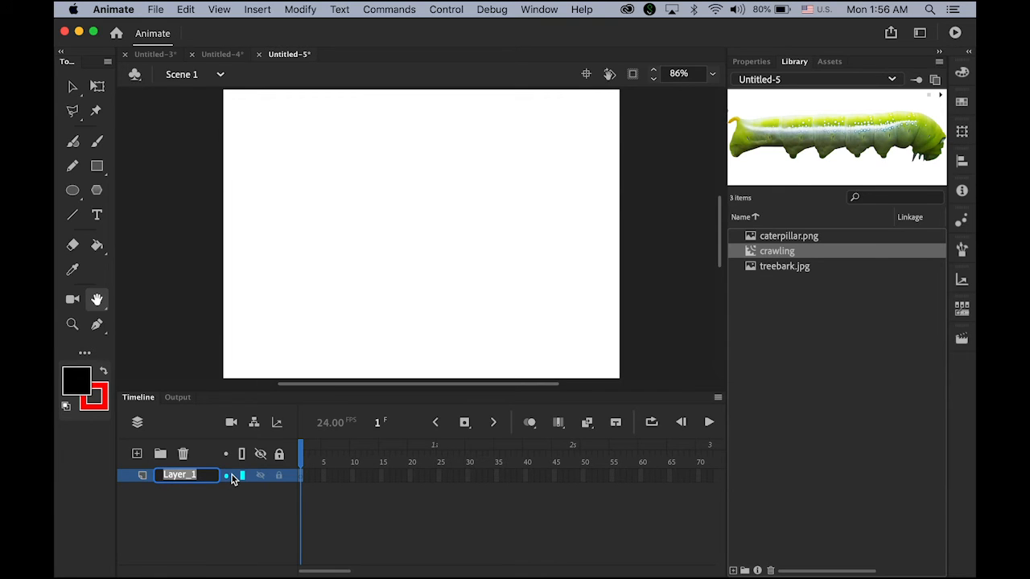
pyautogui.write('treebark')
pyautogui.press('Return')
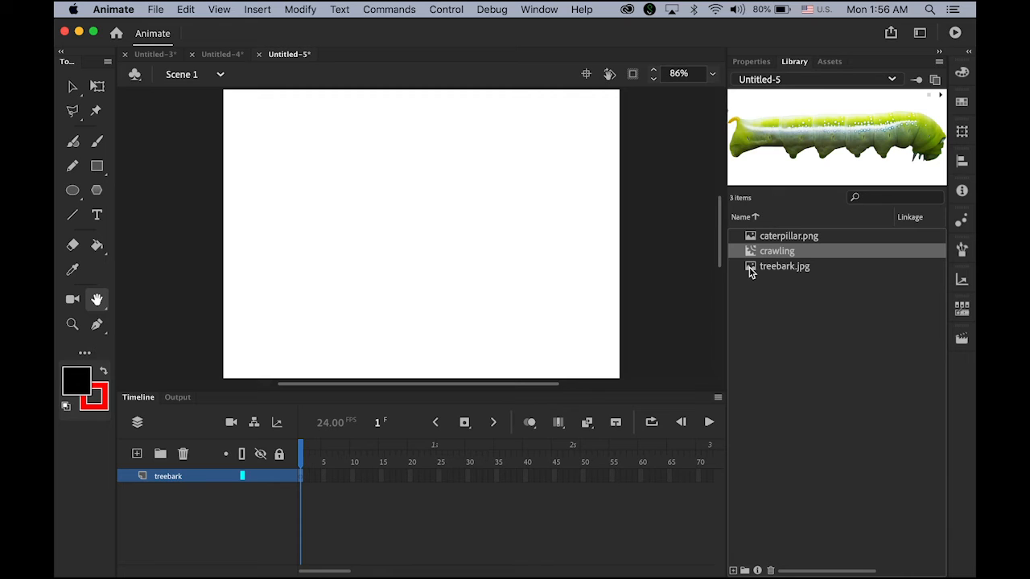
# Place treebark.jpg on the stage and set its position to X 0, Y 0 in Properties.
pyautogui.click(751, 271)
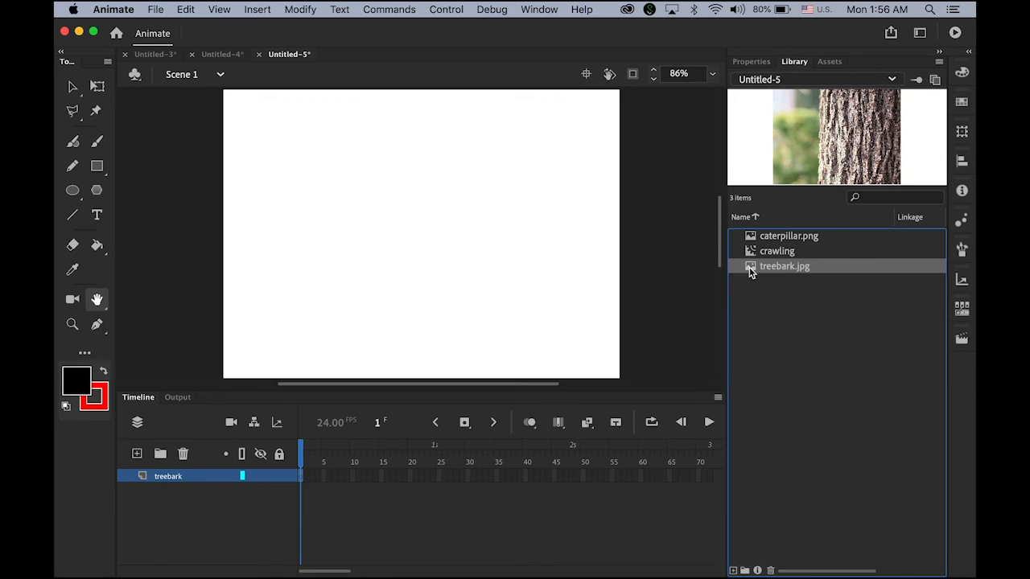
pyautogui.moveTo(751, 271); pyautogui.dragTo(482, 270)
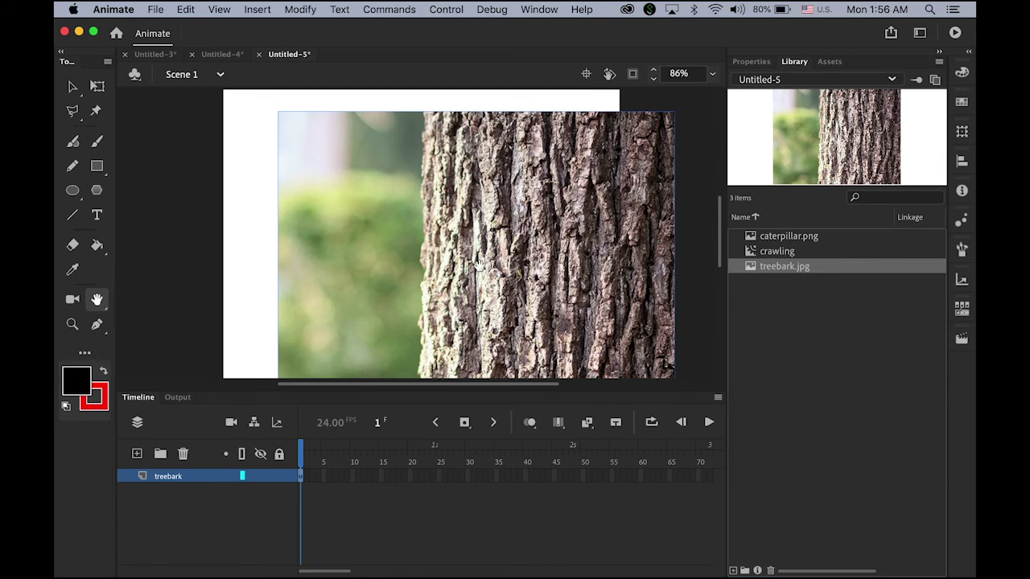
pyautogui.click(752, 61)
pyautogui.click(845, 251)
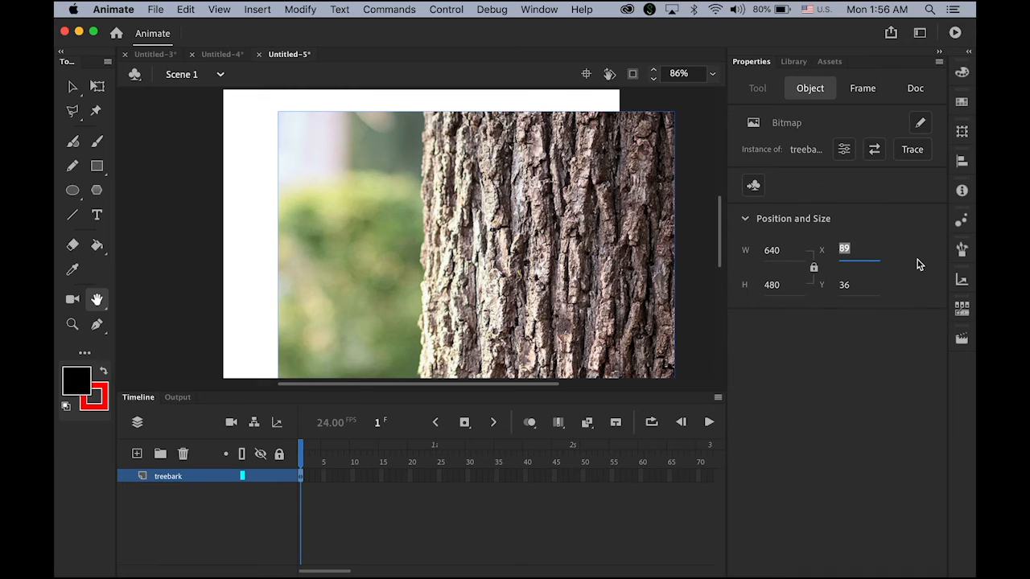
pyautogui.write('0')
pyautogui.press('Tab')
pyautogui.write('0')
pyautogui.press('Return')
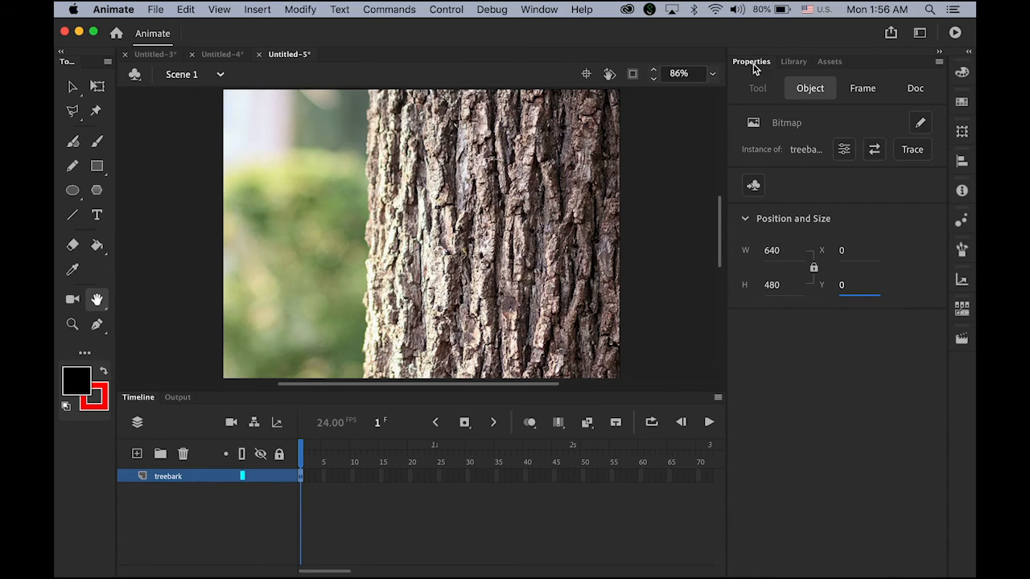
# Add a new layer above treebark and rename it crawling.
pyautogui.click(137, 454)
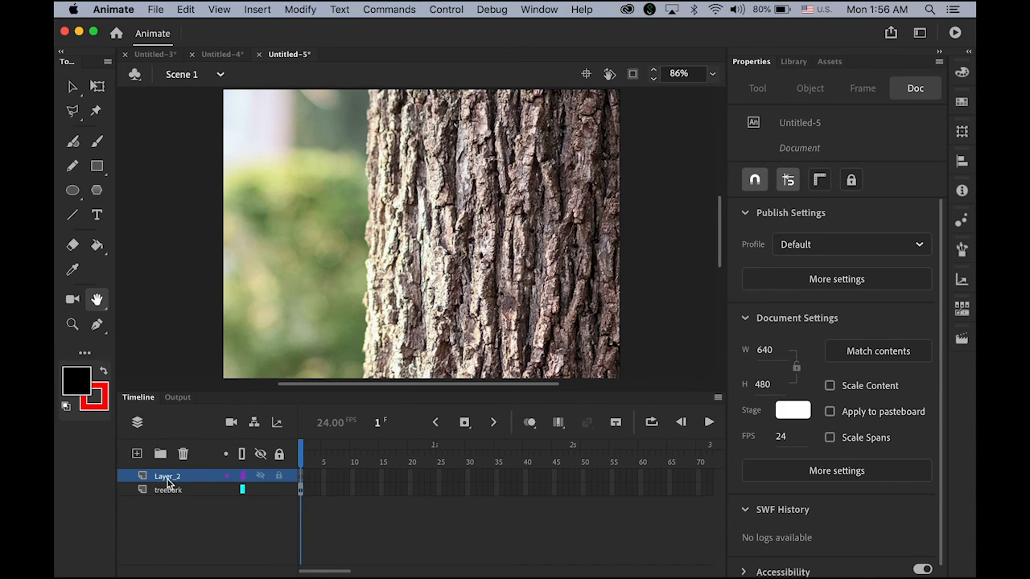
pyautogui.doubleClick(168, 478)
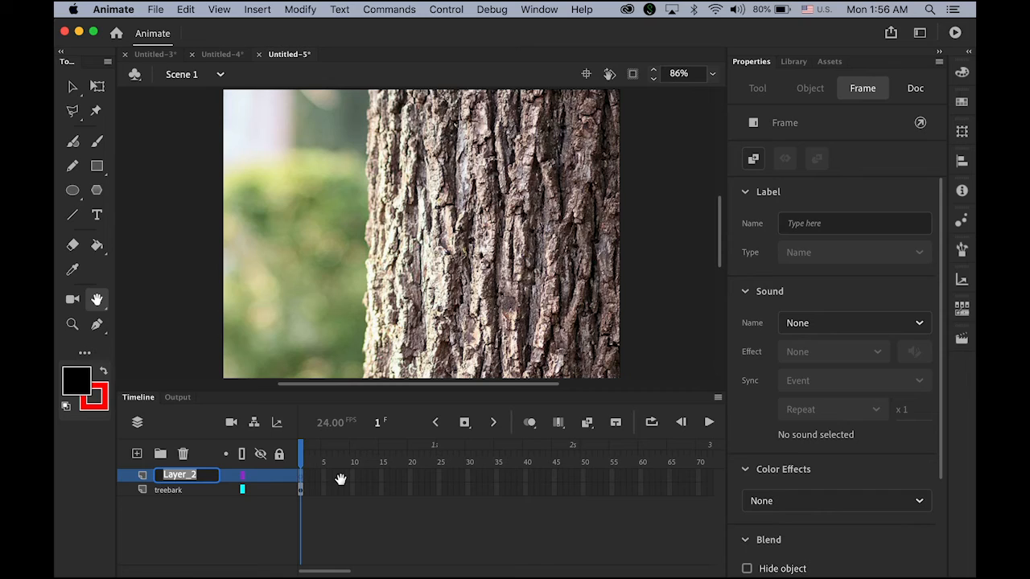
pyautogui.write('crawling')
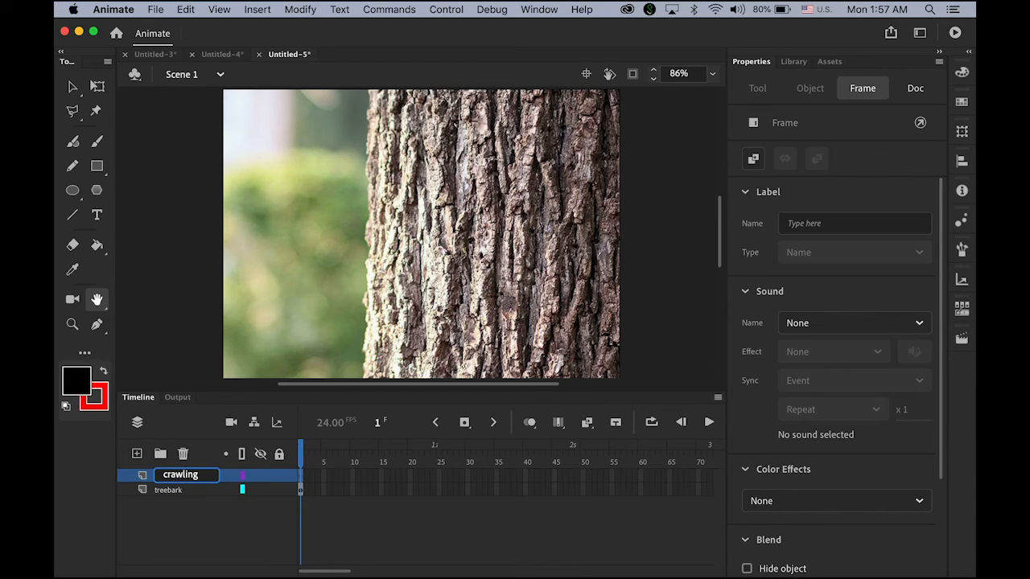
pyautogui.click(281, 495)
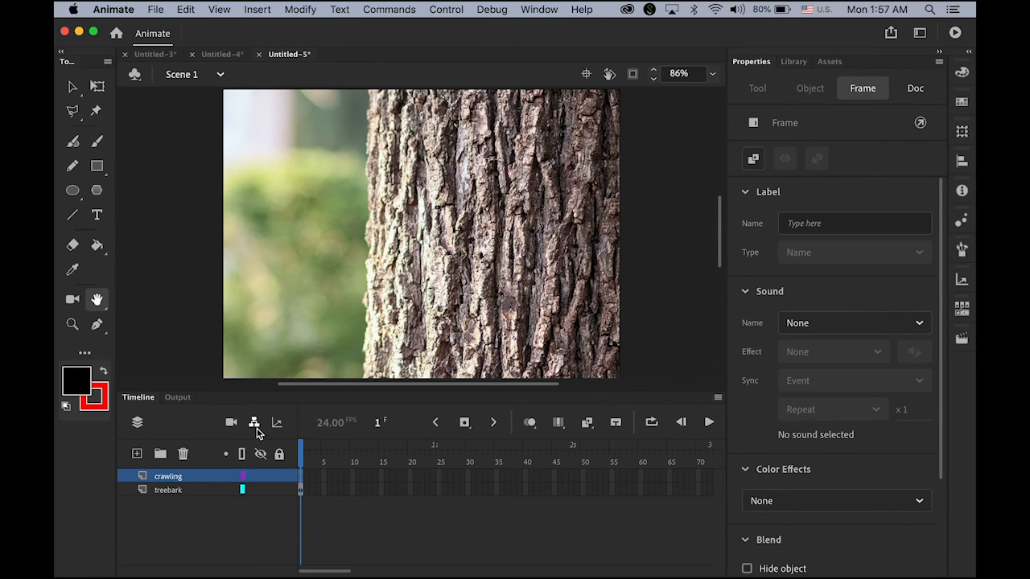
# Place a crawling instance on the stage, rotate it vertical and shrink it with Free Transform.
pyautogui.click(795, 63)
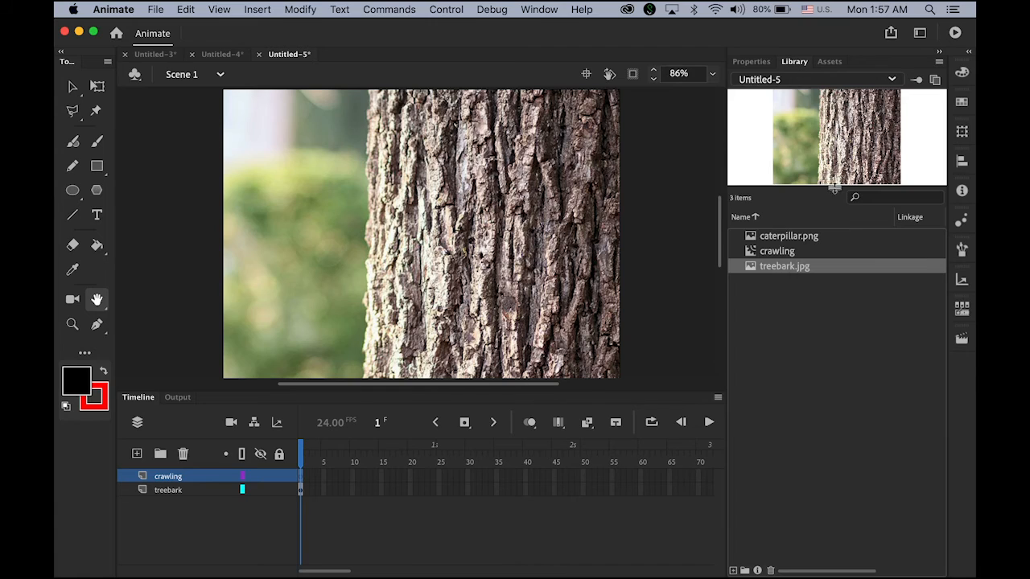
pyautogui.click(770, 254)
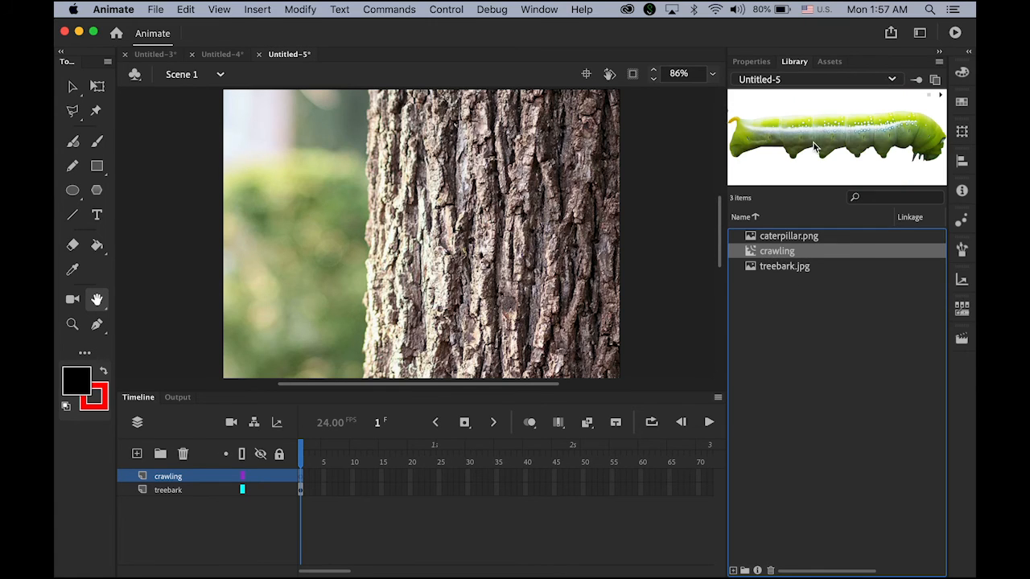
pyautogui.moveTo(519, 250); pyautogui.dragTo(358, 252)
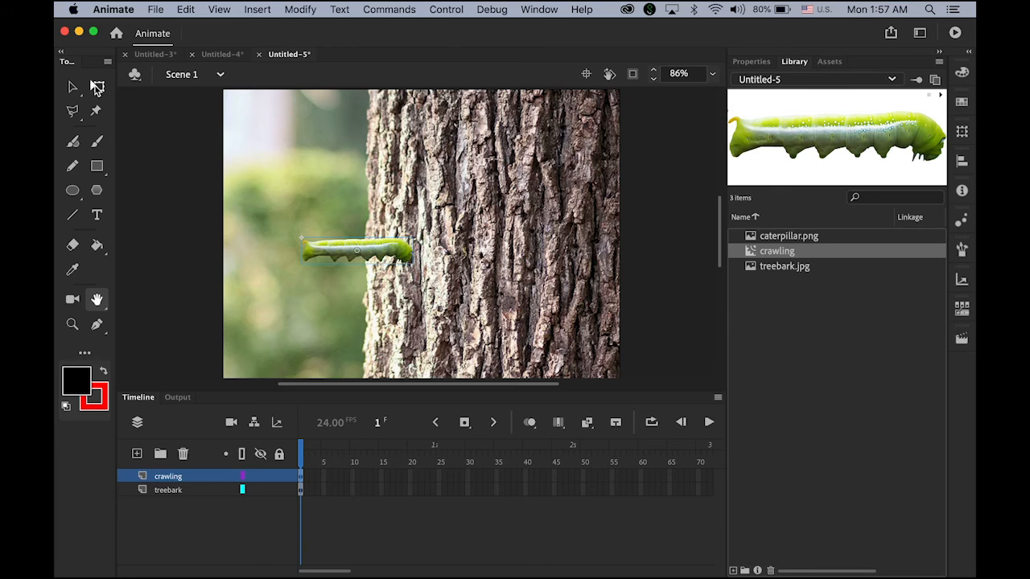
pyautogui.click(96, 87)
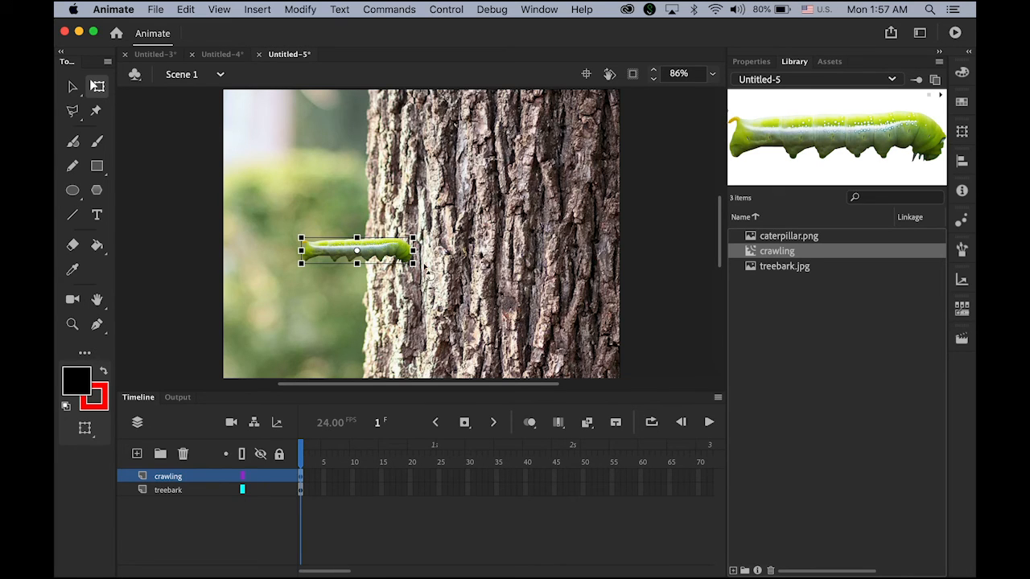
pyautogui.moveTo(429, 274); pyautogui.dragTo(393, 203)
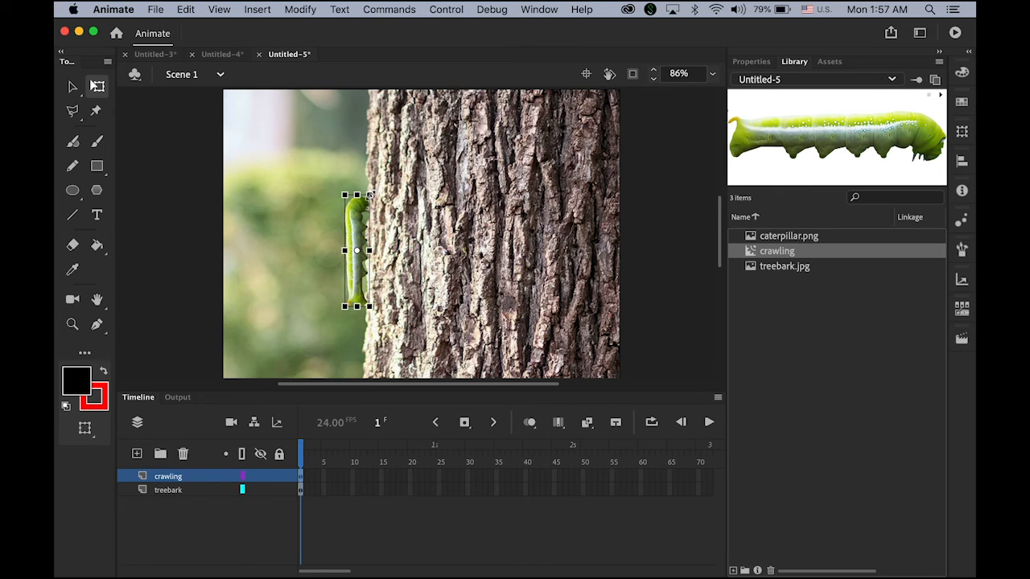
pyautogui.moveTo(371, 196); pyautogui.dragTo(367, 209)
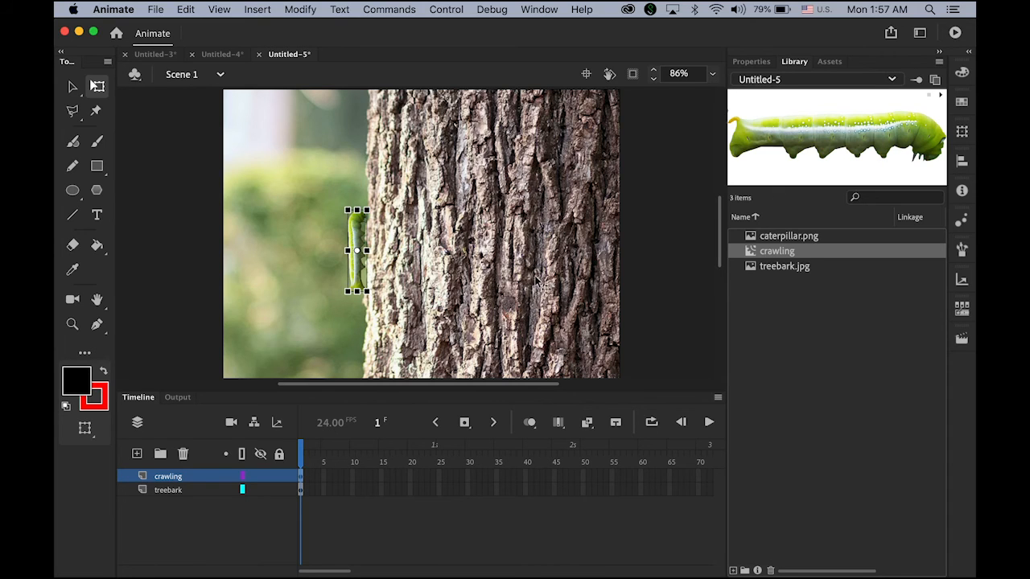
# Move the caterpillar along the trunk to just below the stage's bottom edge.
pyautogui.press('super+minus')
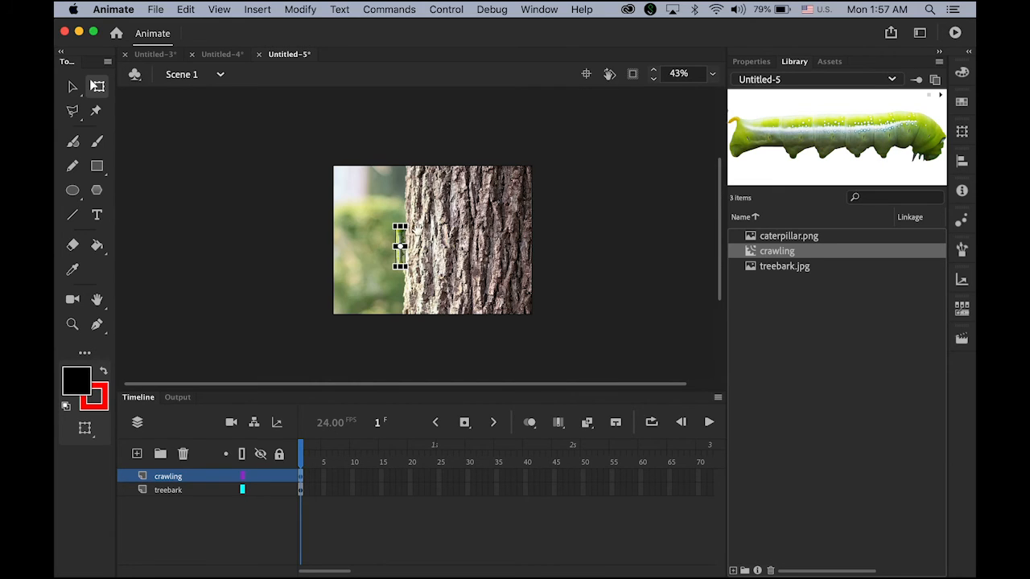
pyautogui.click(72, 87)
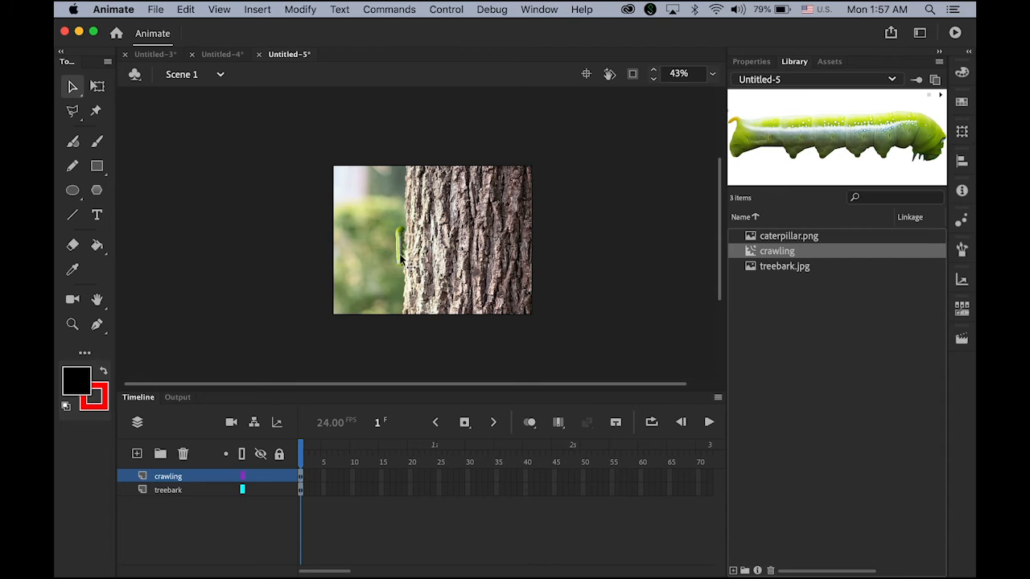
pyautogui.moveTo(399, 251); pyautogui.dragTo(409, 251)
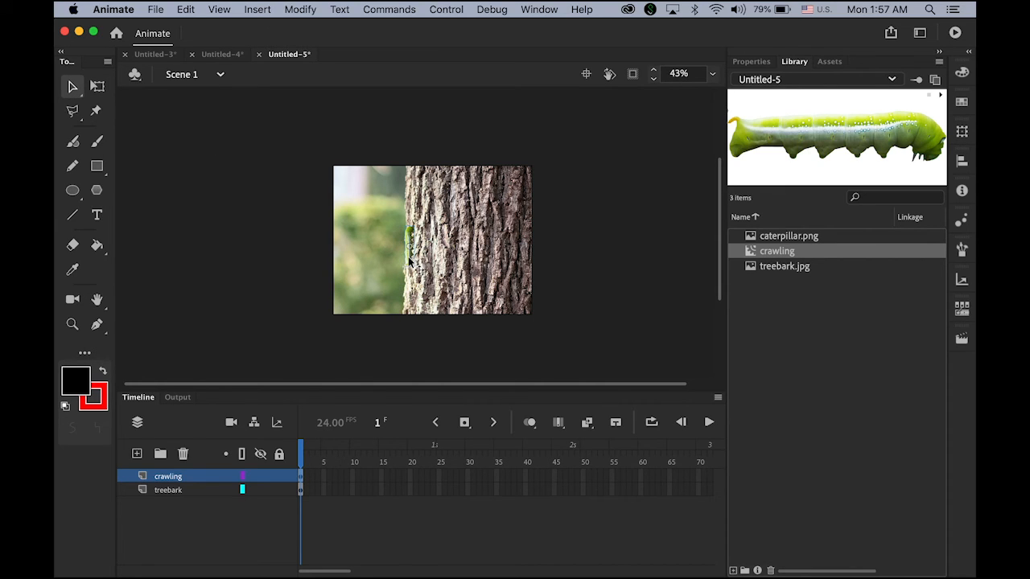
pyautogui.moveTo(410, 256); pyautogui.dragTo(410, 352)
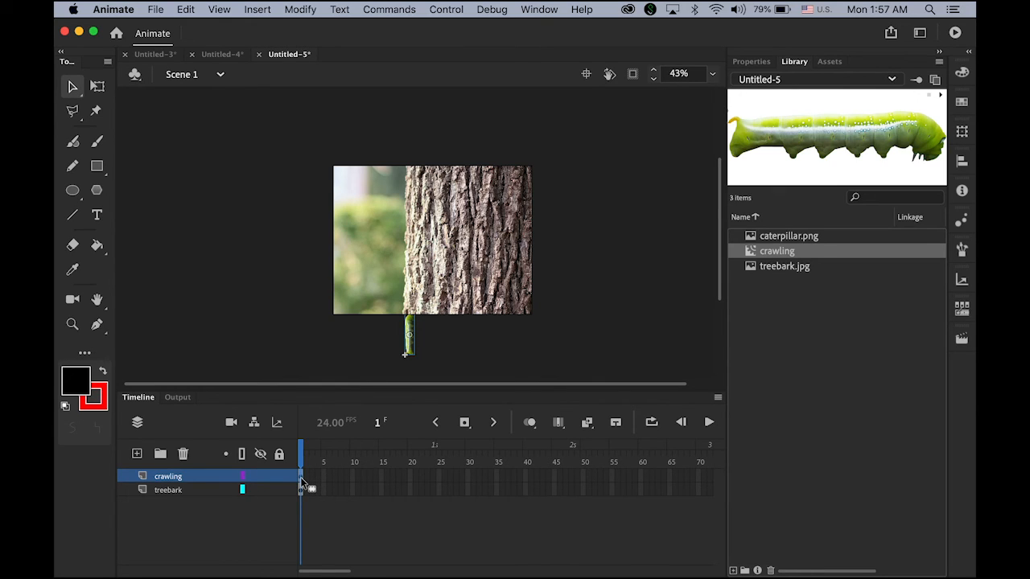
# Create a classic tween on the crawling layer's first 24 frames.
pyautogui.click(258, 9)
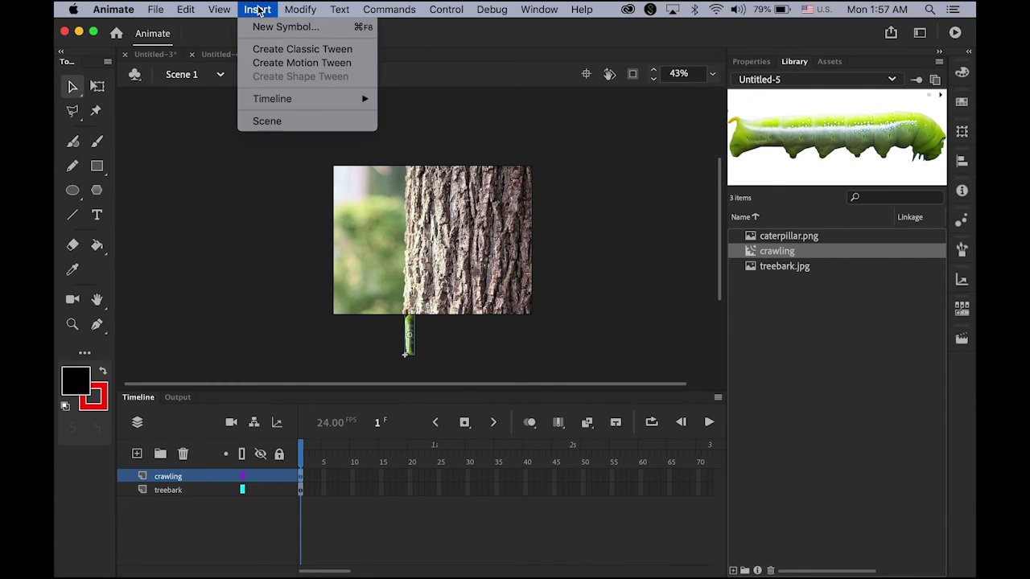
pyautogui.click(276, 50)
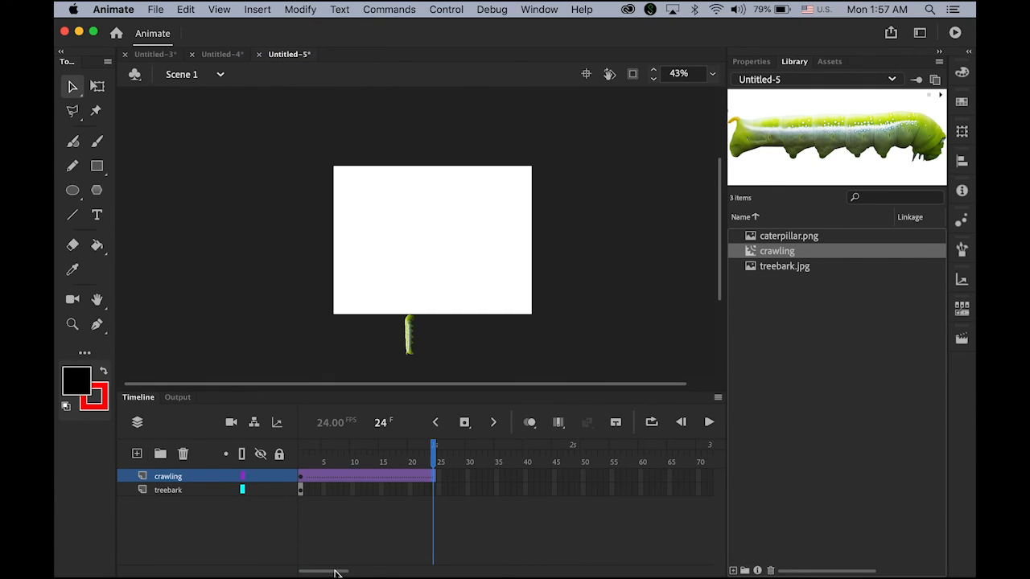
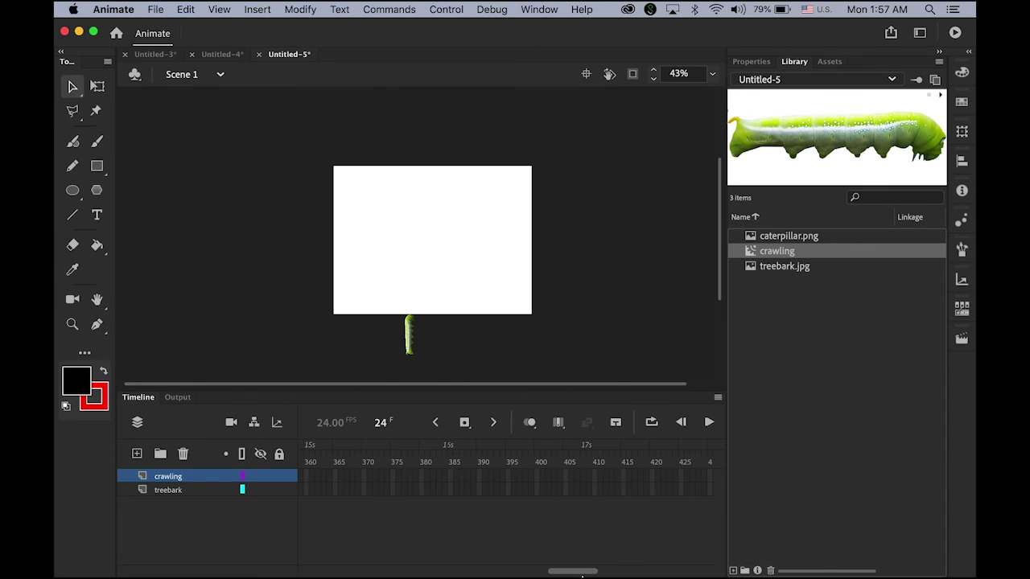
# Keyframe frame 384 on the crawling layer and move the caterpillar above the stage's top edge.
pyautogui.click(448, 481)
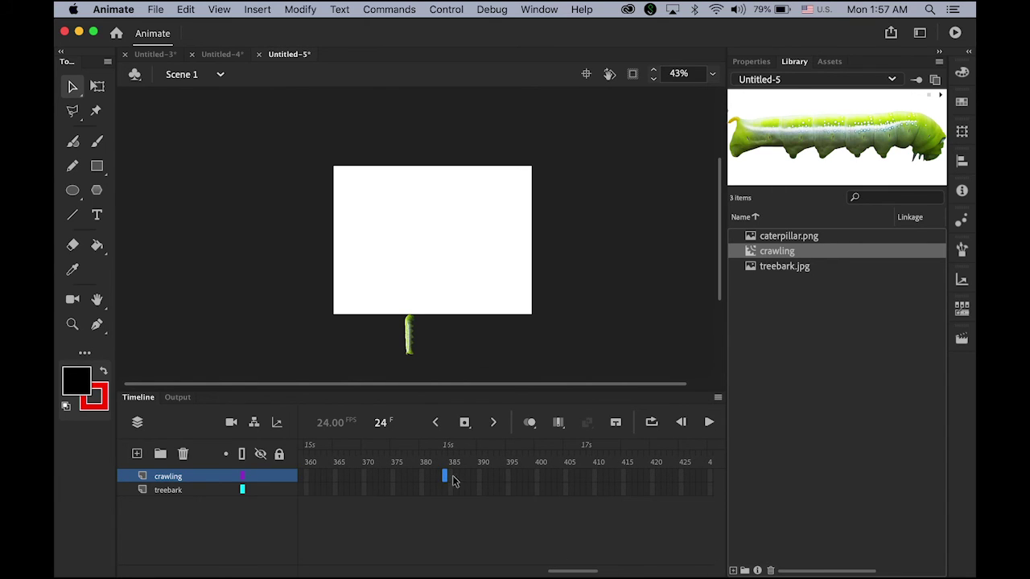
pyautogui.click(464, 421)
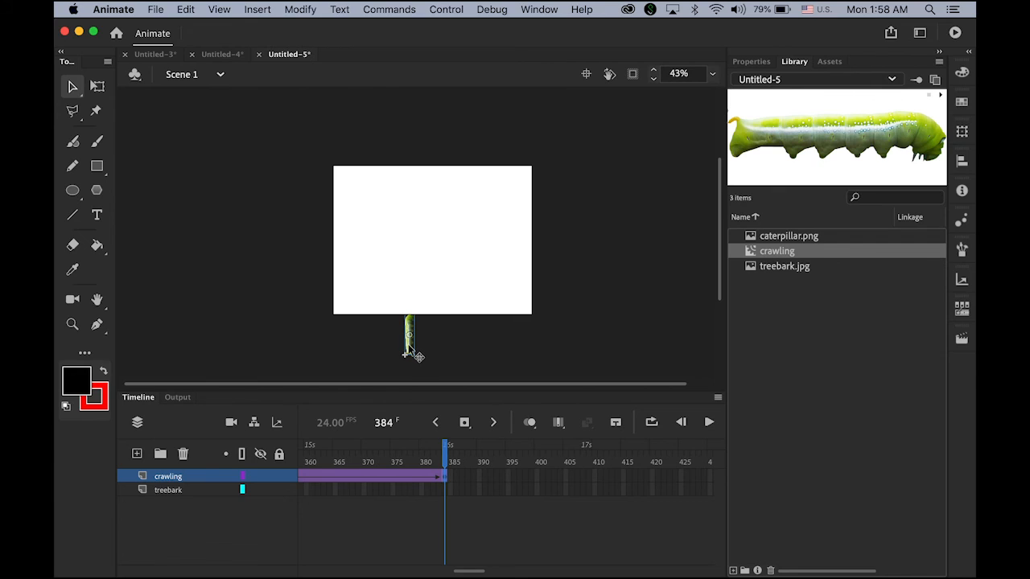
pyautogui.moveTo(410, 350)
pyautogui.mouseDown()
pyautogui.moveTo(412, 157)
pyautogui.moveTo(419, 165)
pyautogui.mouseUp()
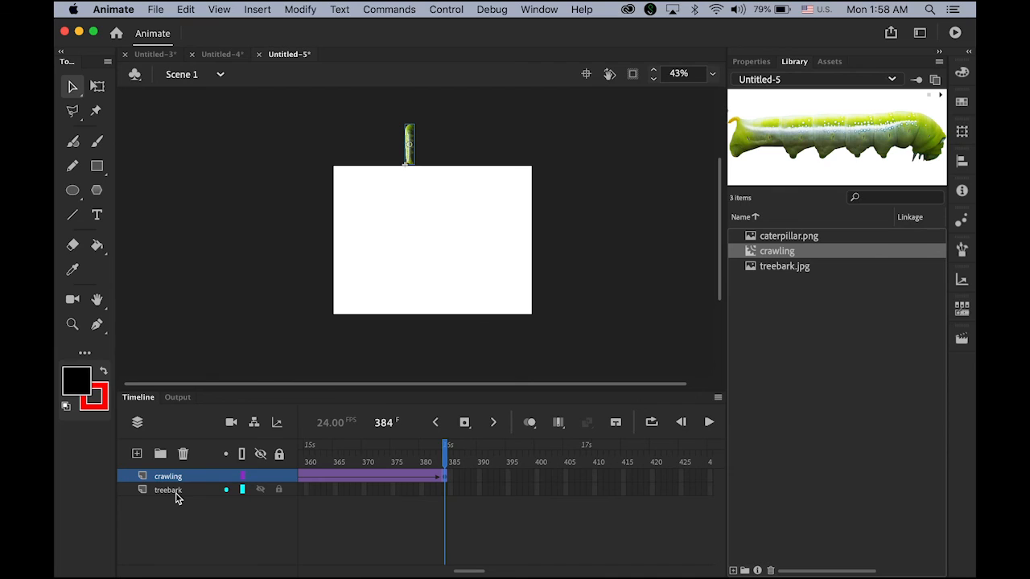
# Extend the treebark background layer with a keyframe at frame 384.
pyautogui.click(447, 492)
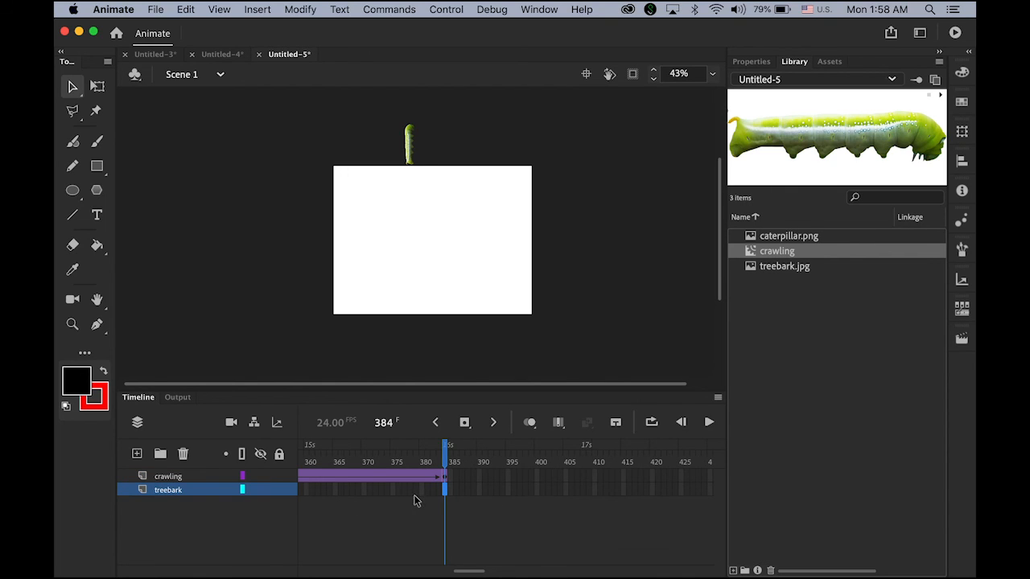
pyautogui.click(465, 422)
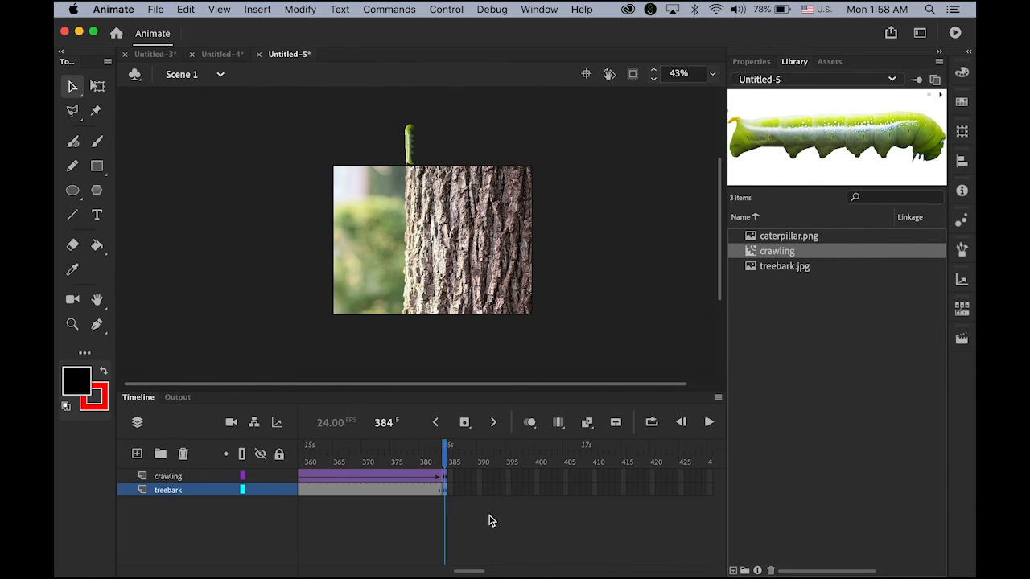
# Export and preview the movie via Control > Test Movie > In Animate.
pyautogui.click(461, 7)
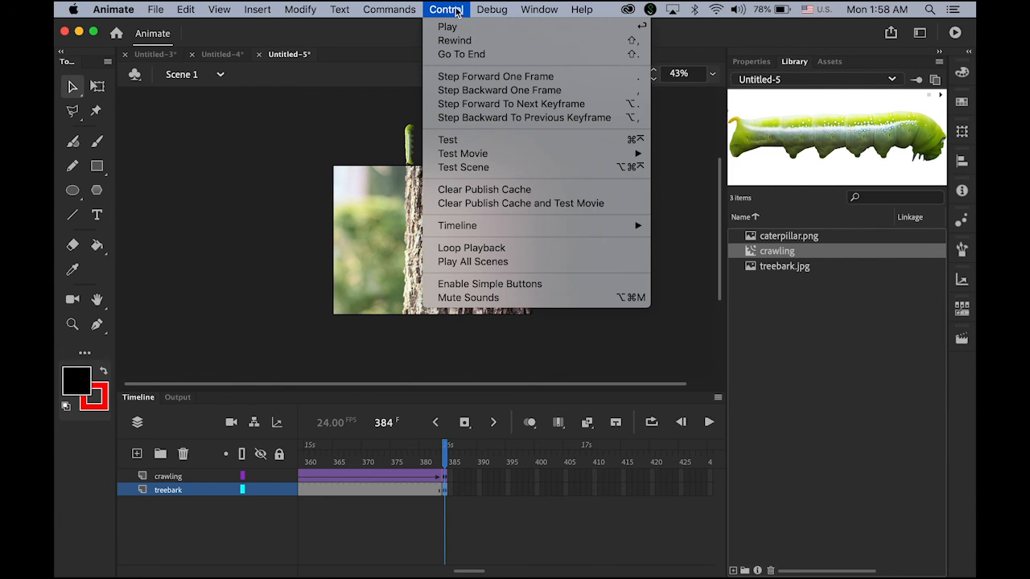
pyautogui.moveTo(463, 153)
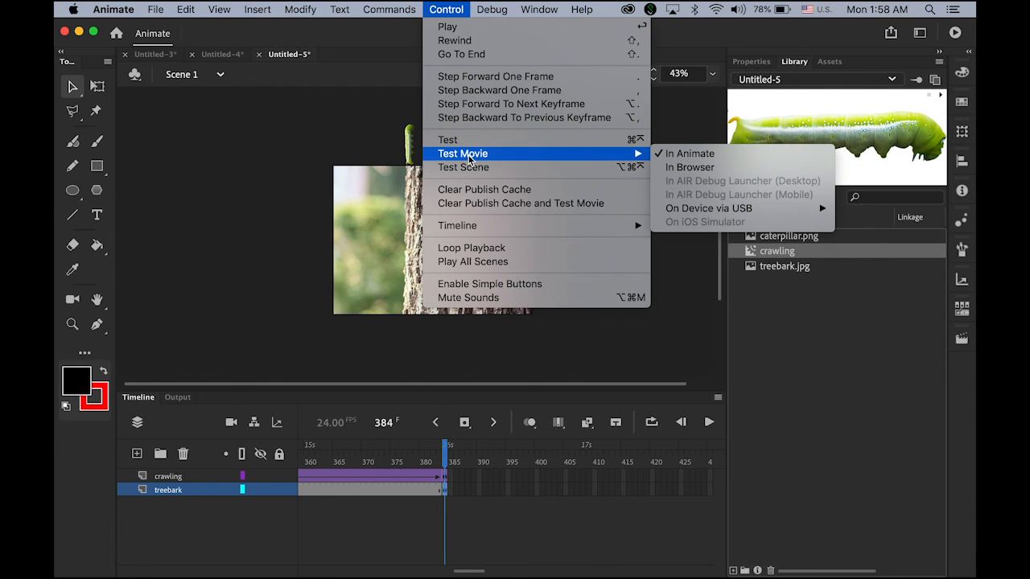
pyautogui.click(726, 154)
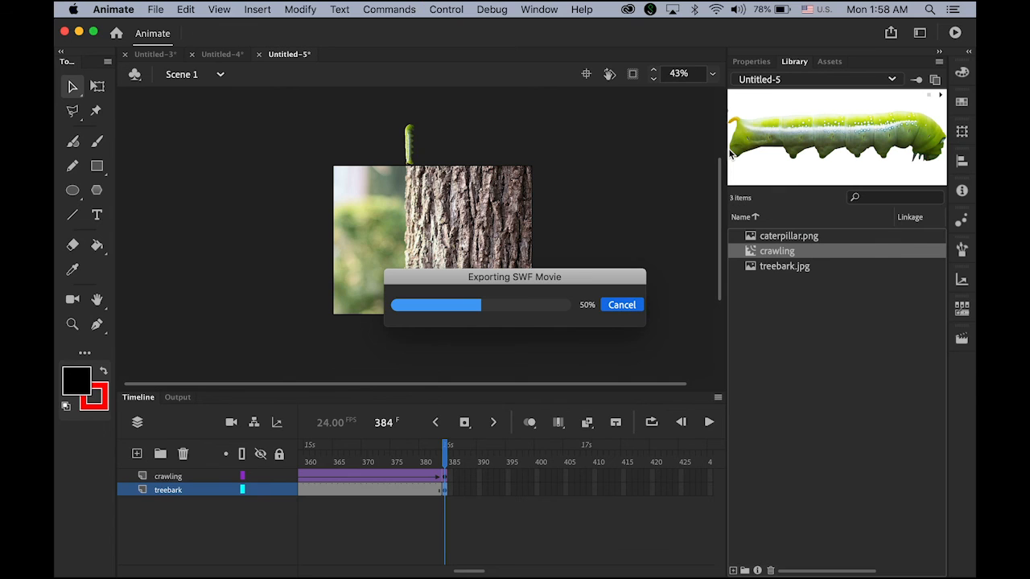